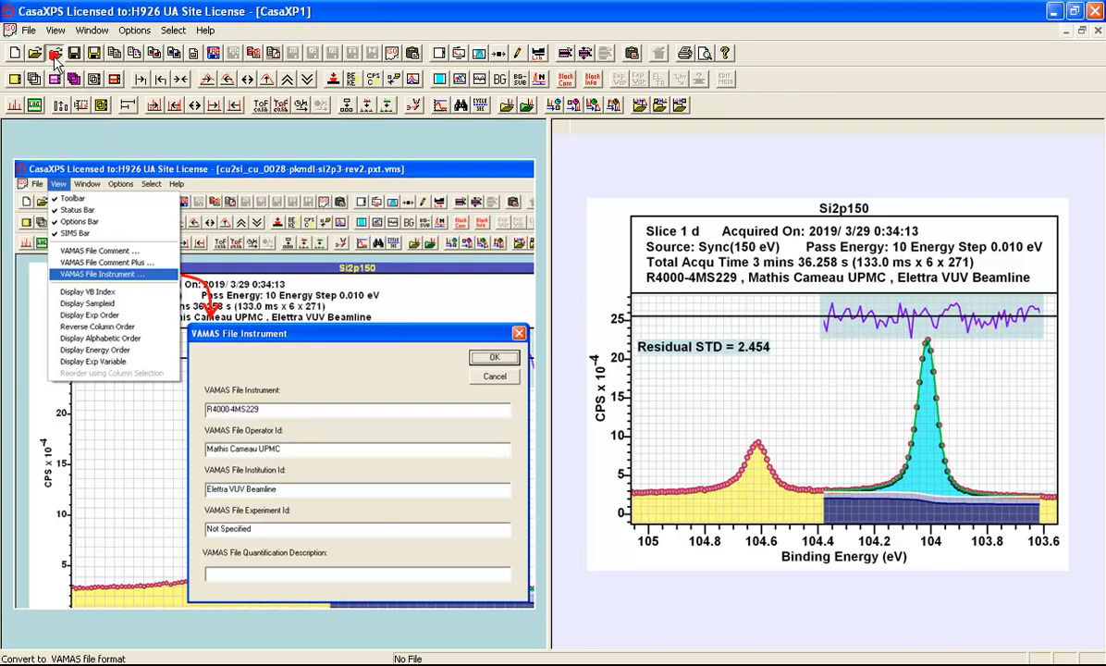
Convert the file Cu2Si_Cu_0028.pxt to VAMAS format and open it
click(53, 56)
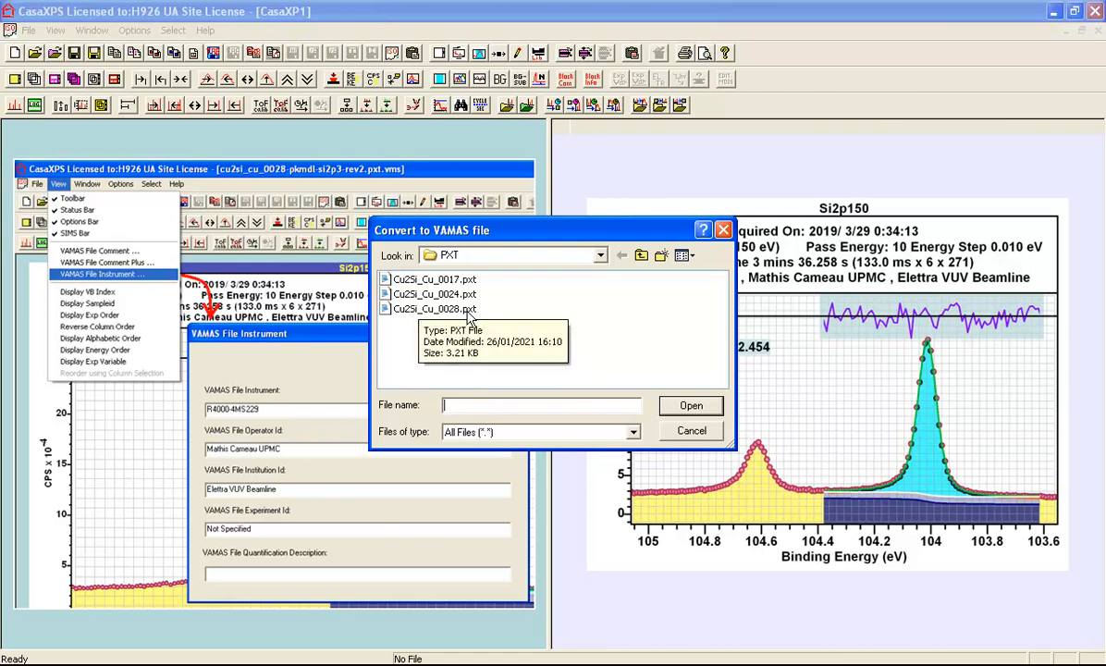
click(399, 313)
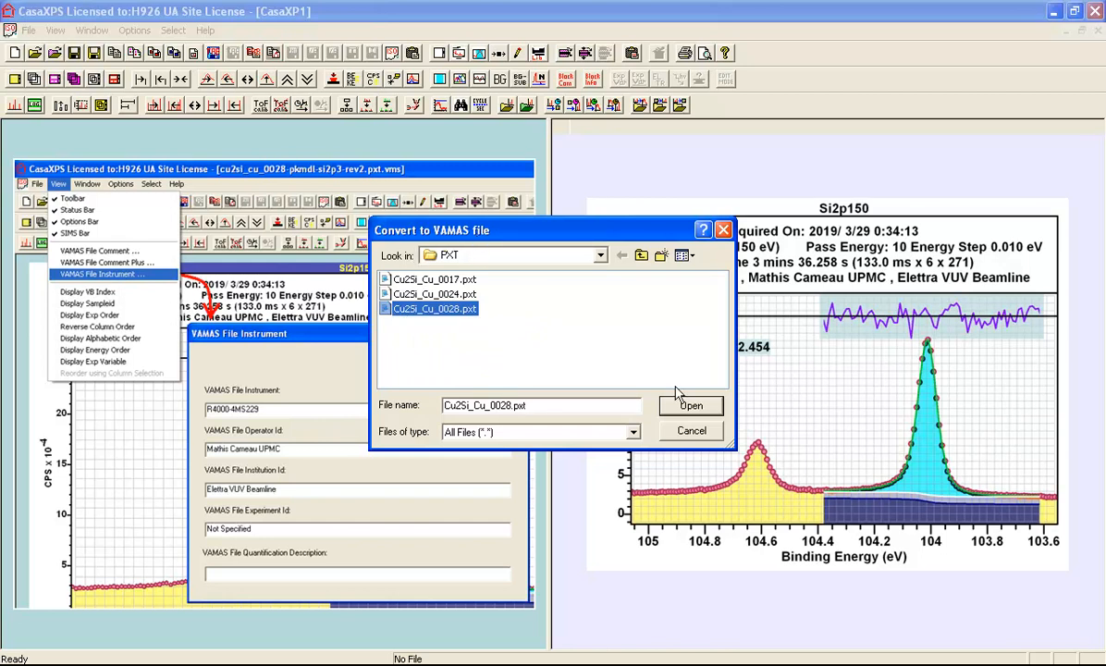
click(688, 413)
click(688, 406)
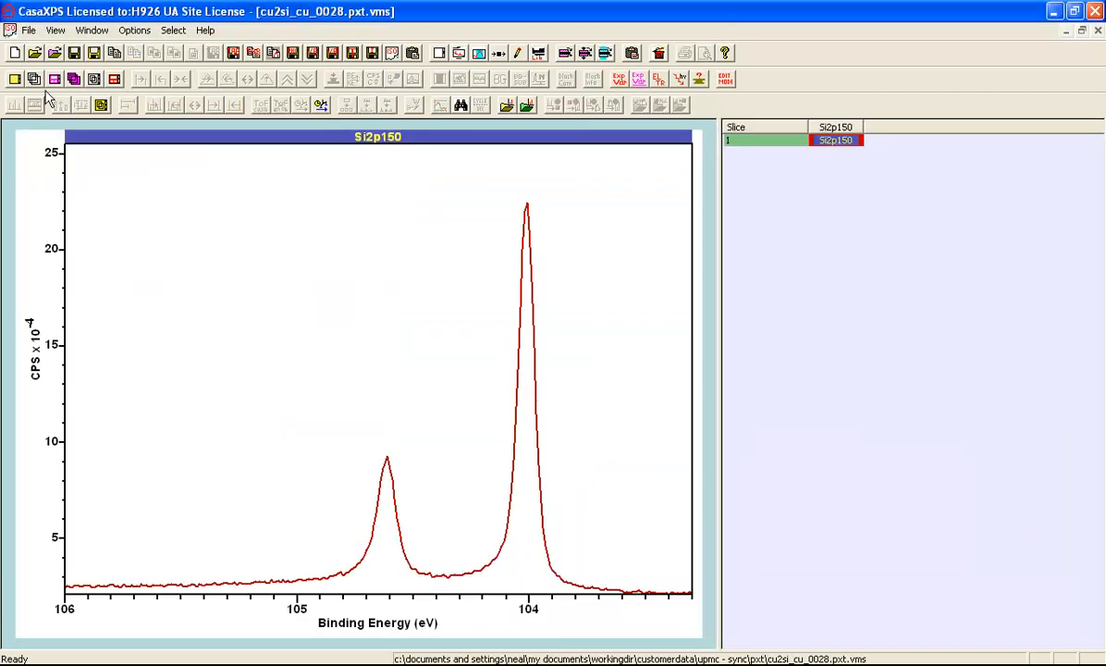
click(55, 53)
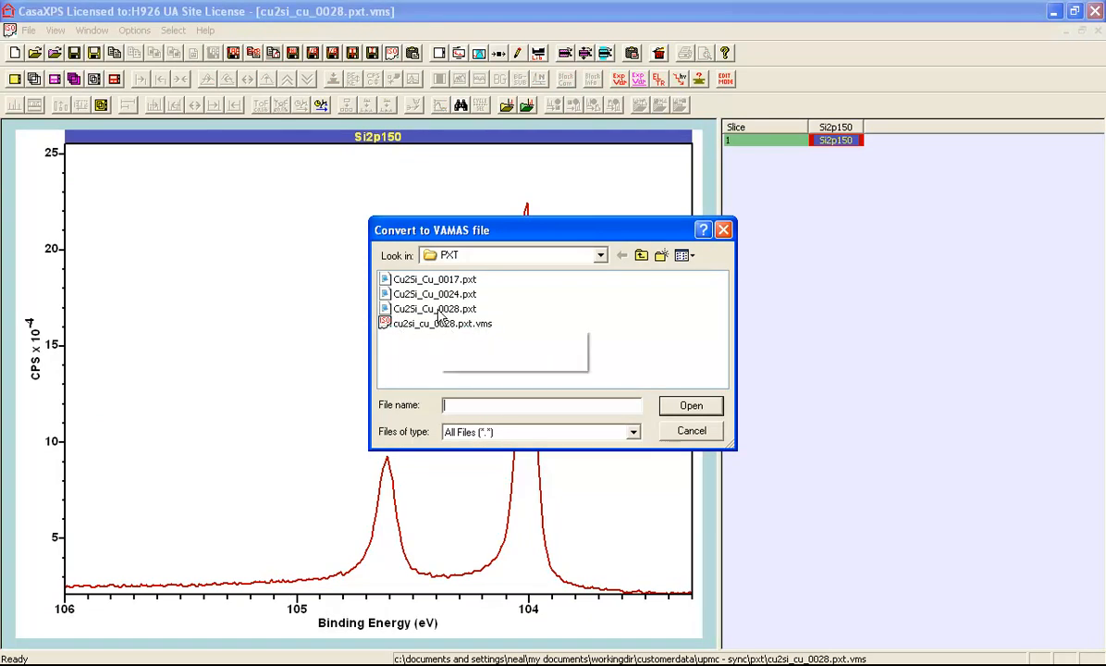
click(439, 310)
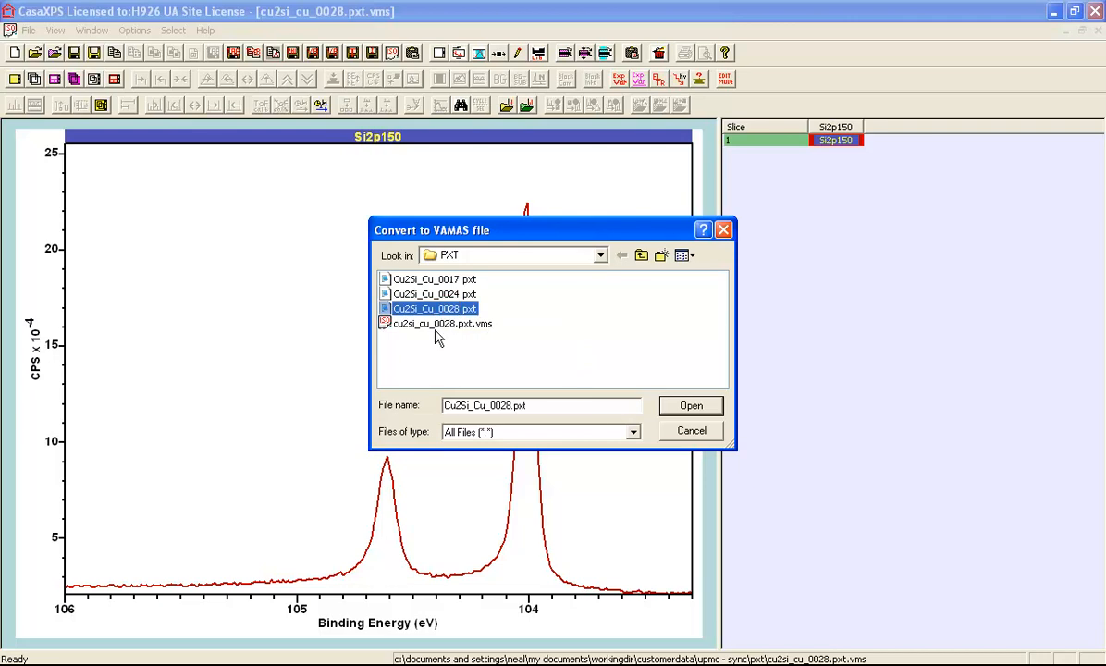
click(723, 230)
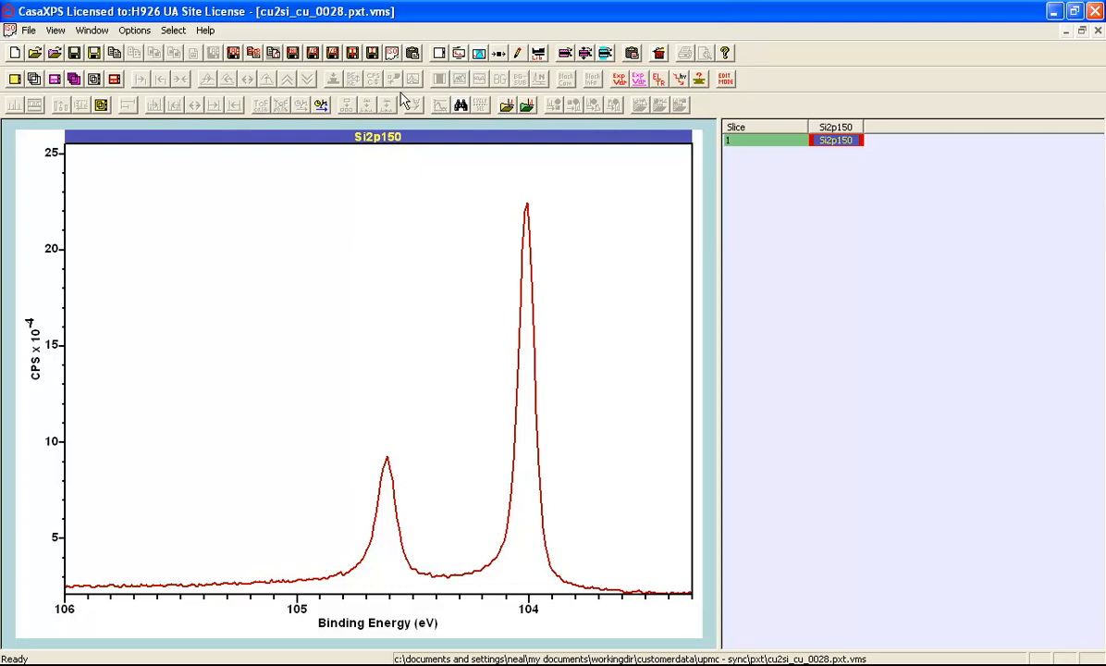
Turn on the Acquisition Parameters display item for the spectrum plot
click(459, 53)
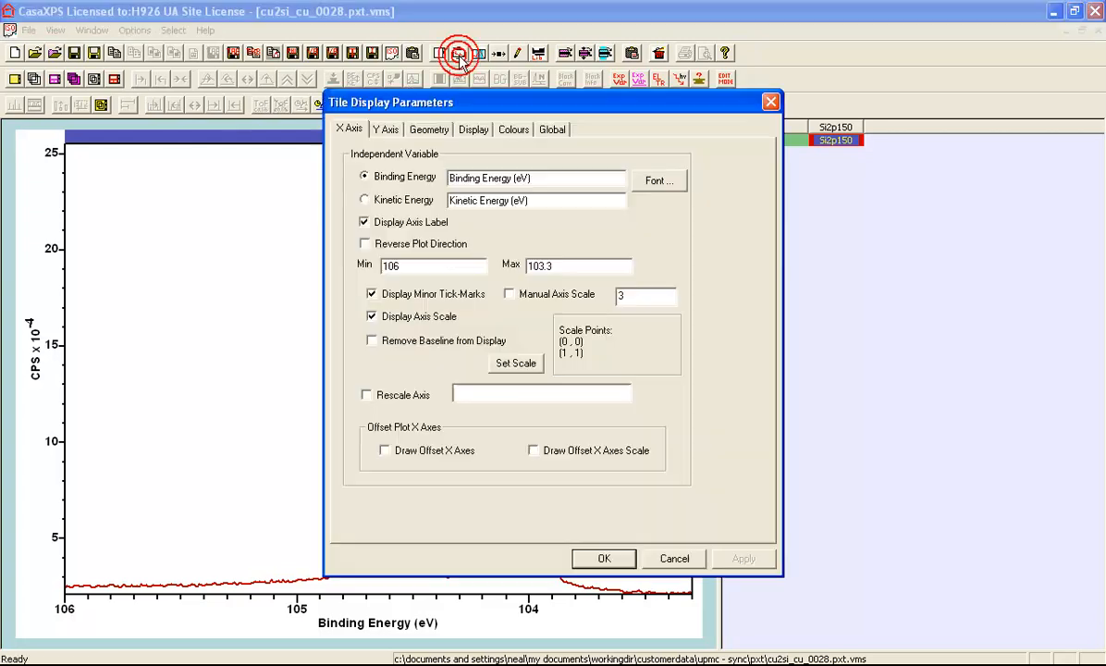
click(472, 129)
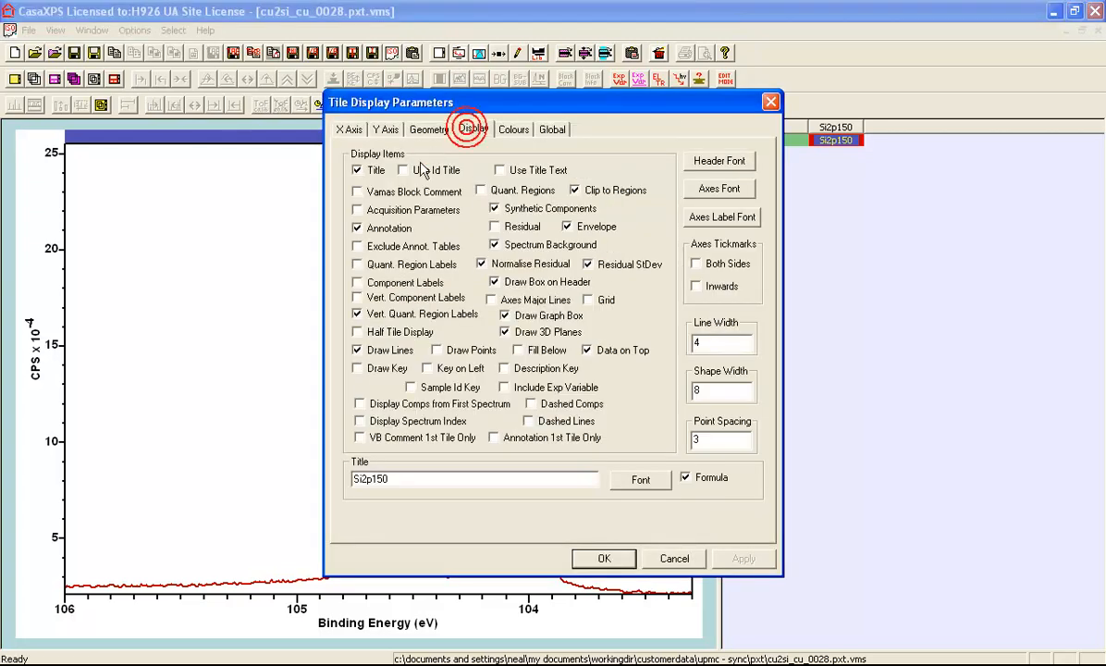
click(361, 210)
click(601, 561)
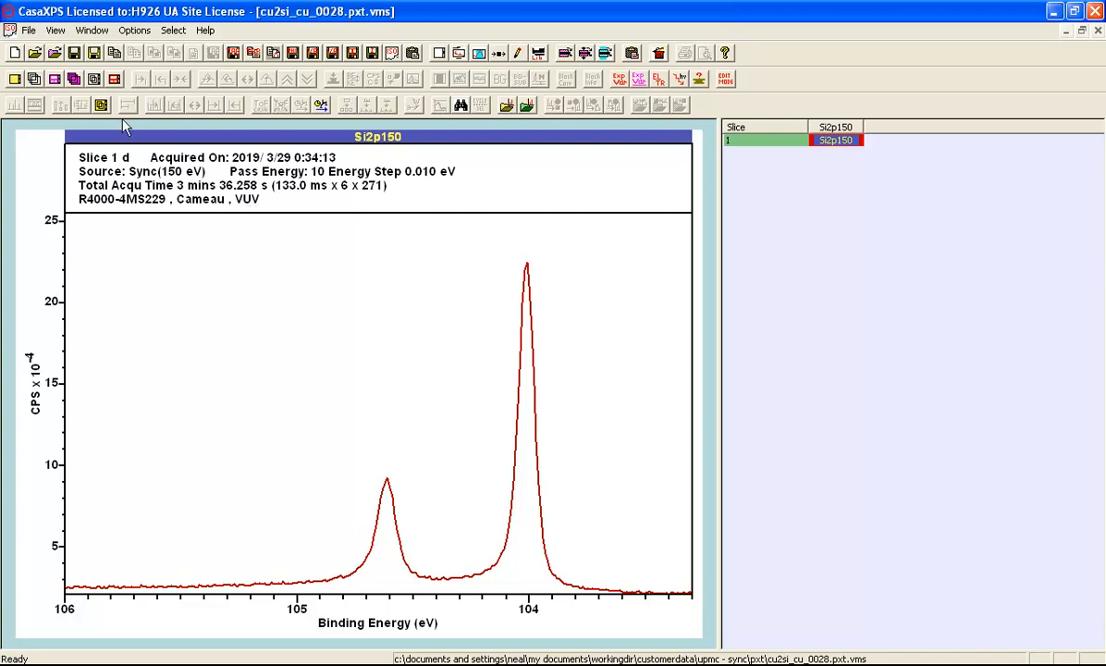
Edit the VAMAS file instrument details: add the first name to the operator Id and set the institution Id to "VUV beamline"
click(56, 32)
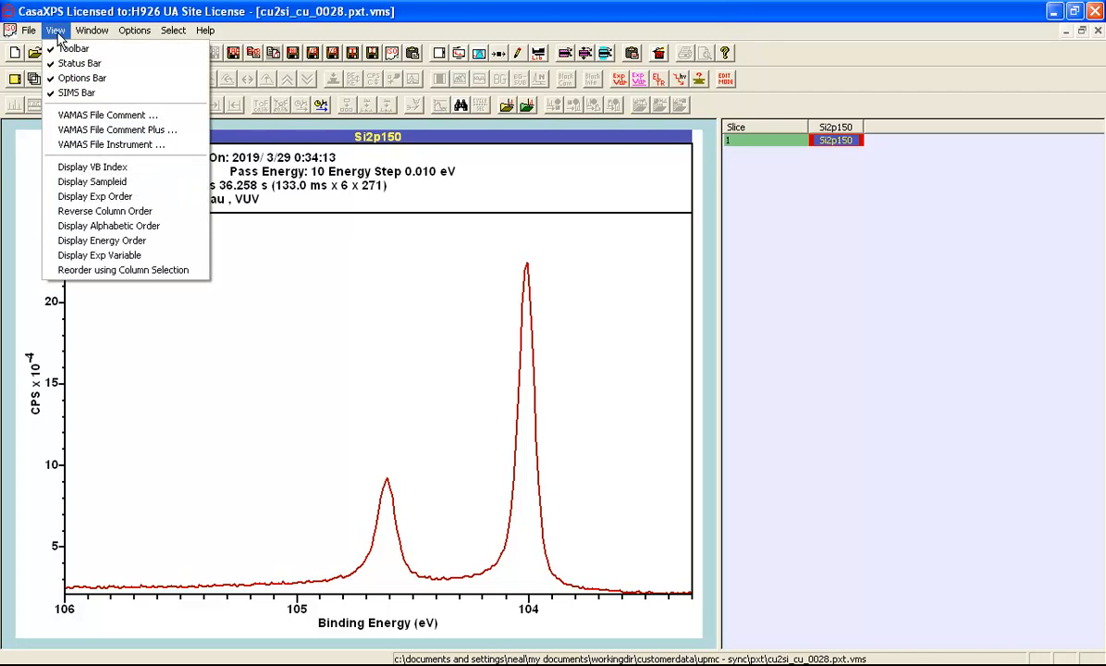
click(94, 144)
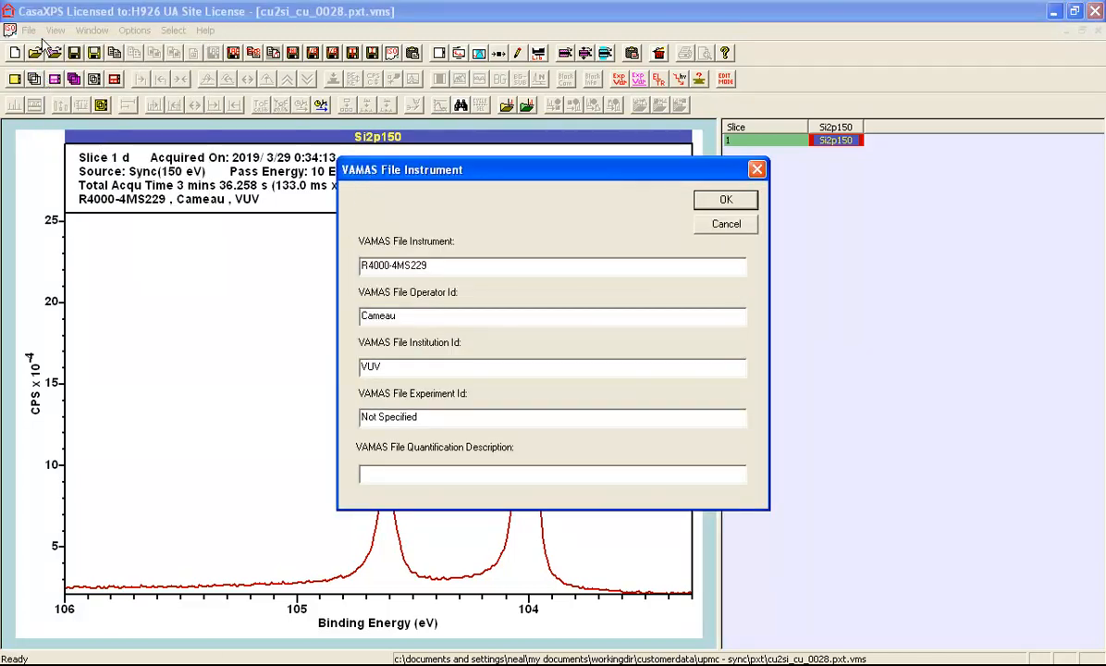
double_click(437, 266)
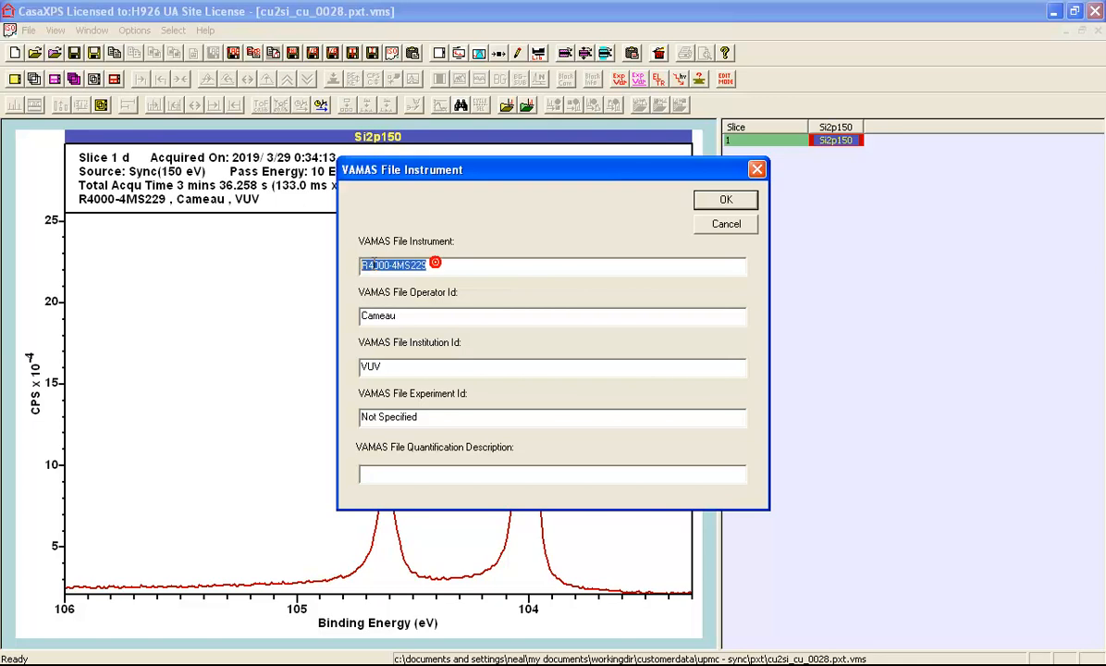
click(397, 317)
click(365, 316)
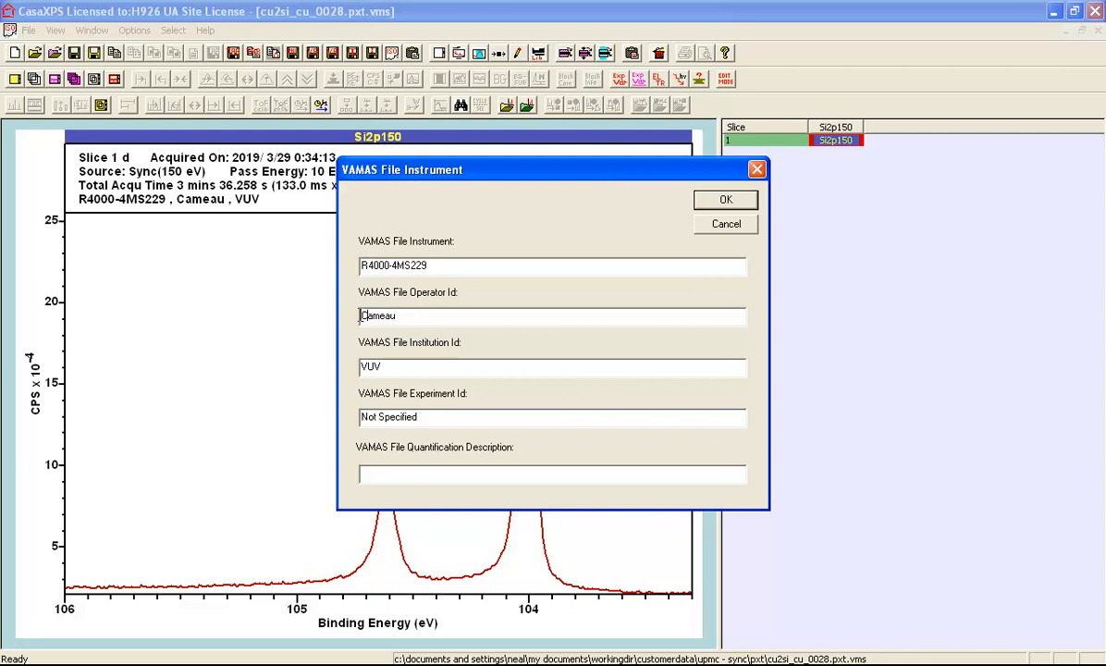
click(361, 315)
text(Mathis)
click(416, 366)
text(beamline)
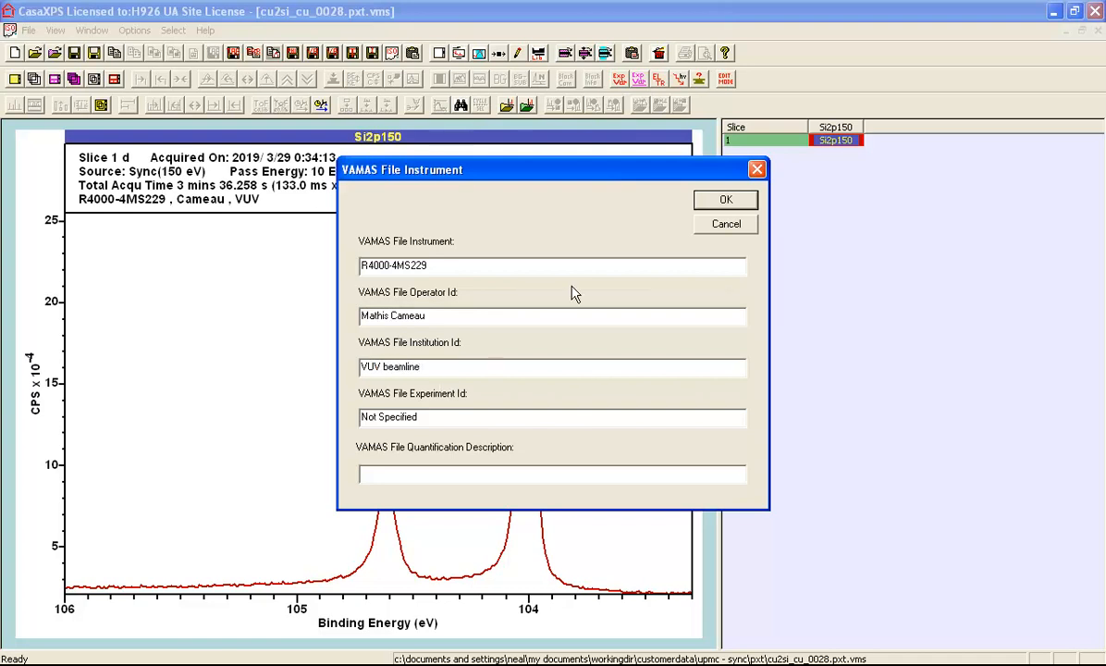
click(728, 200)
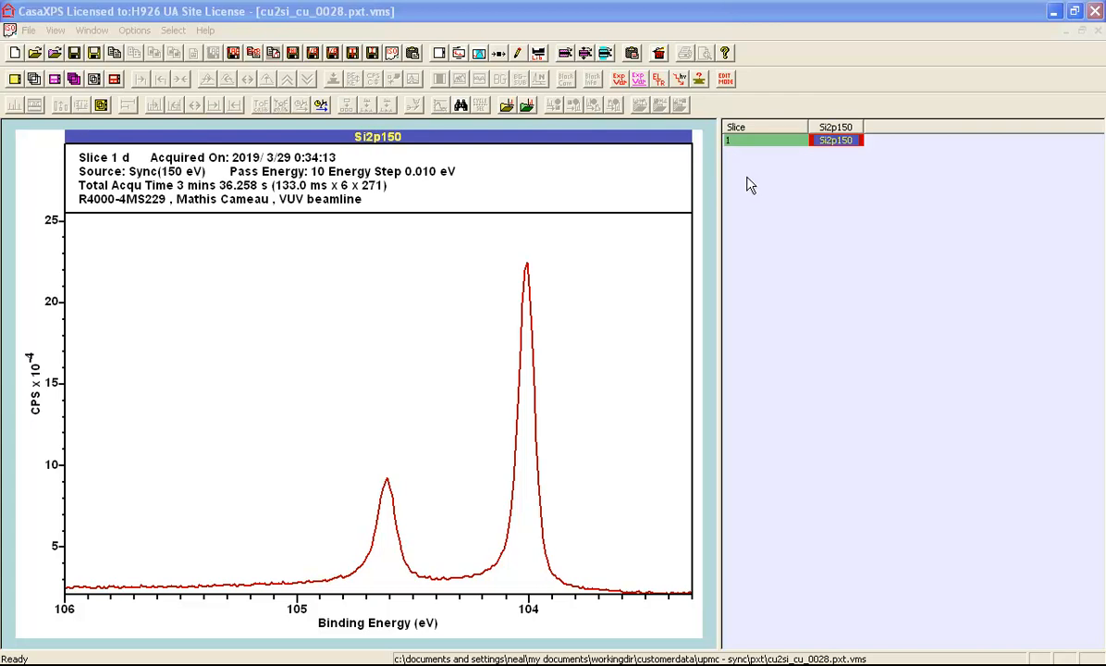
Change the browser row labels from the slice index to the sample identifier
click(727, 83)
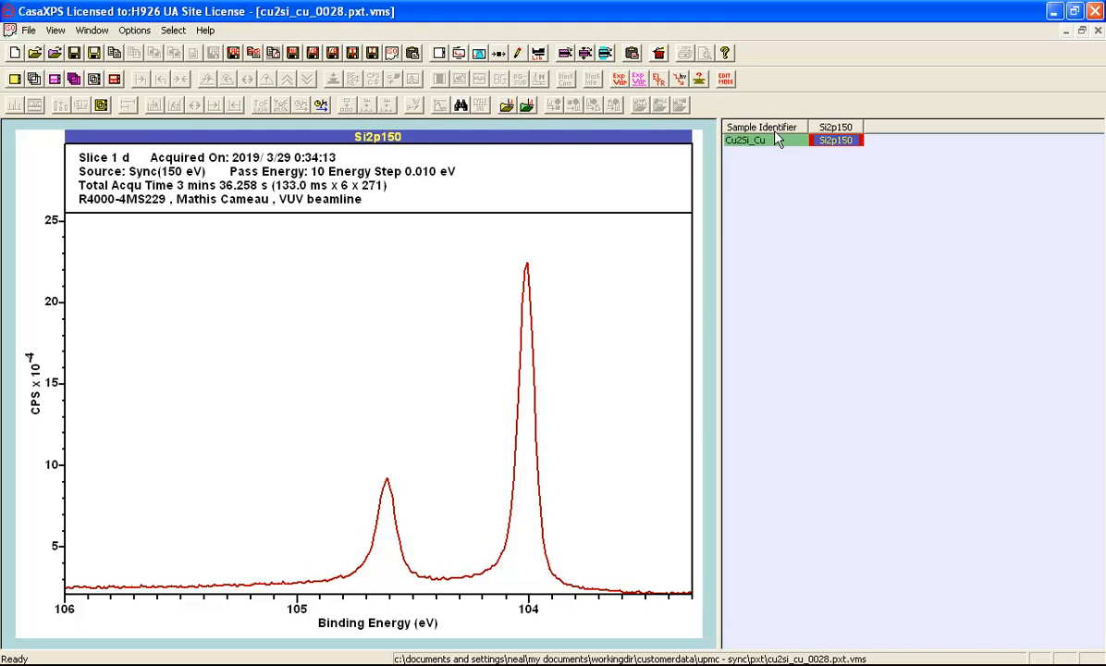
click(725, 81)
click(726, 81)
key(F7)
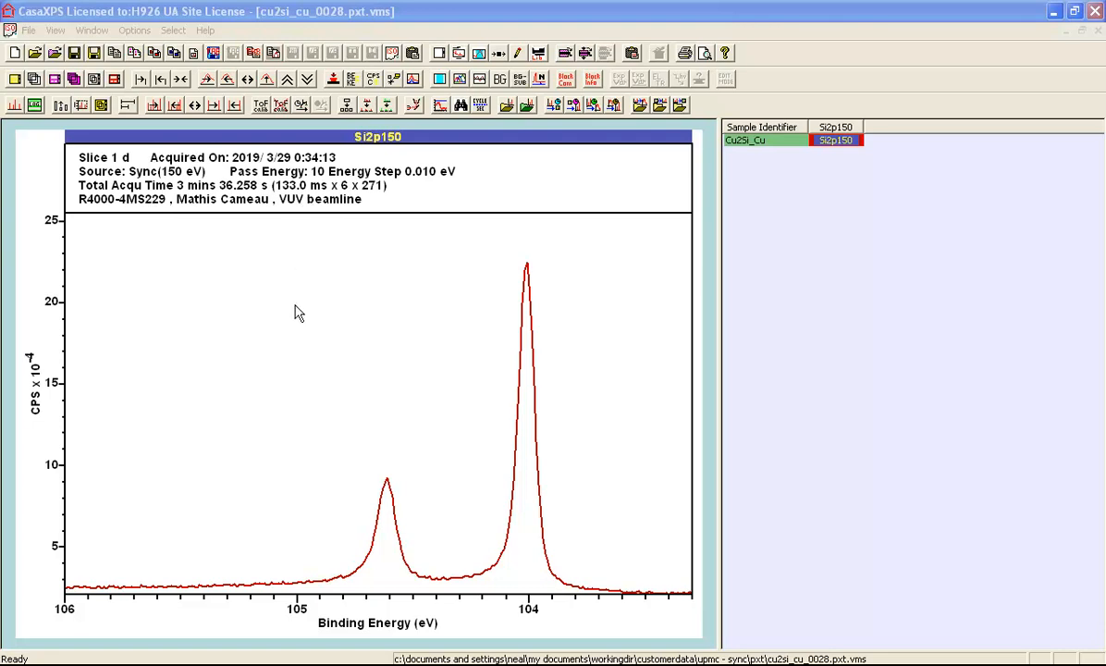
Create a quantification region over the flat background of the spectrum, from about 105.62 to 104.97 eV
click(138, 573)
mouse_move(139, 574)
mouse_down()
mouse_move(298, 581)
mouse_move(285, 581)
mouse_up()
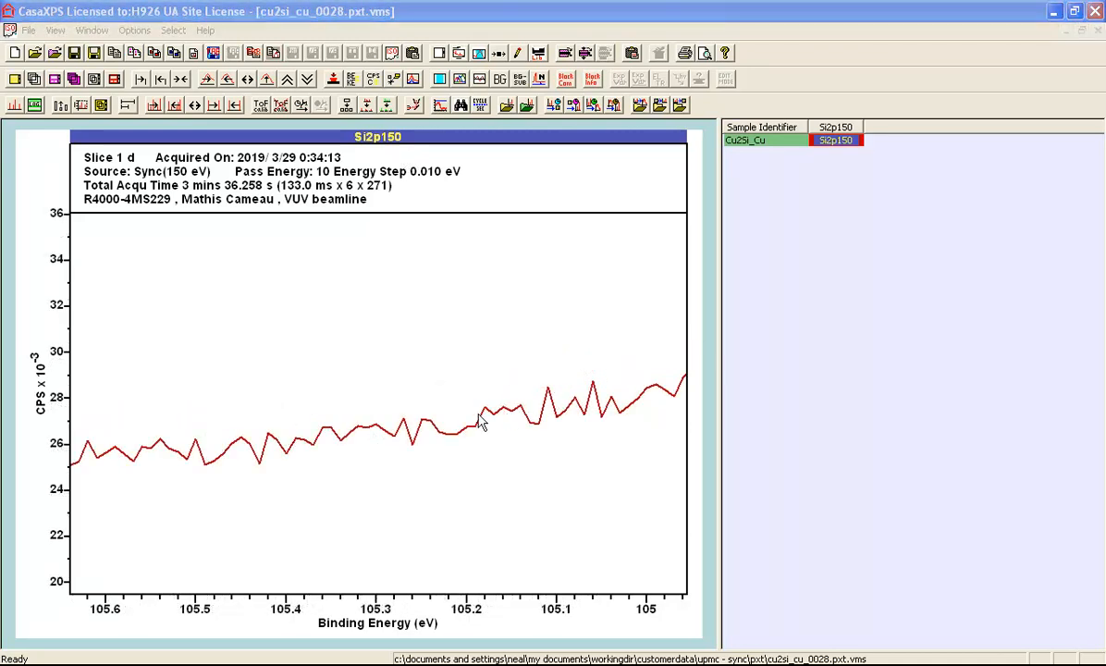
click(480, 54)
drag(572, 81, 818, 136)
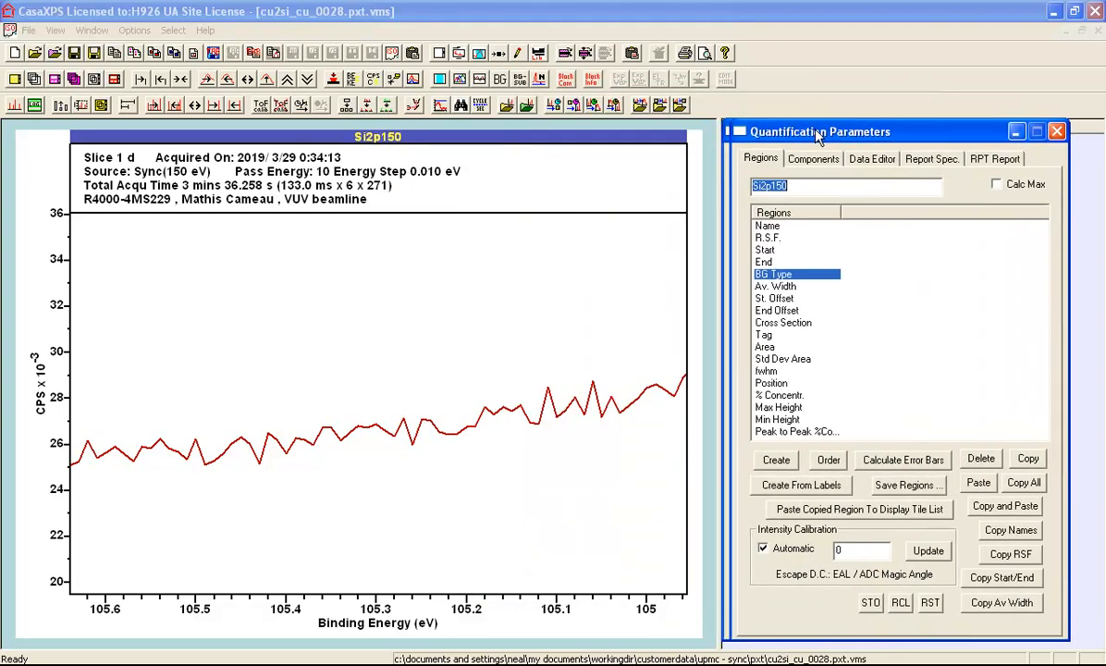
click(776, 460)
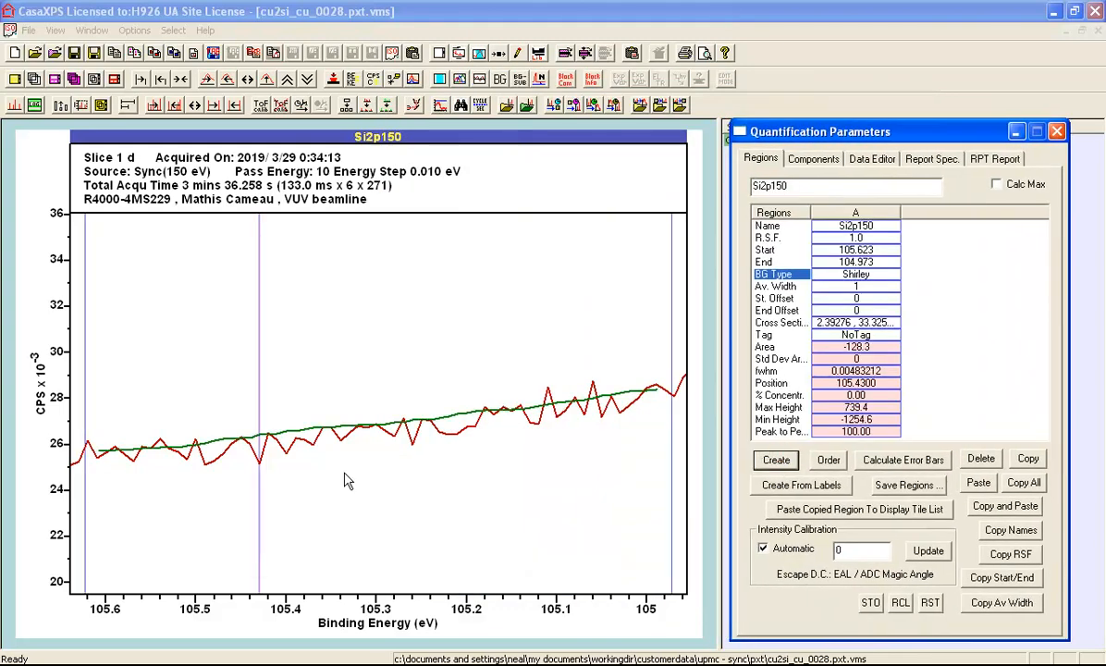
Set the region's background type to Regression and display the residual on the plot
click(857, 272)
drag(863, 271, 736, 283)
text(r)
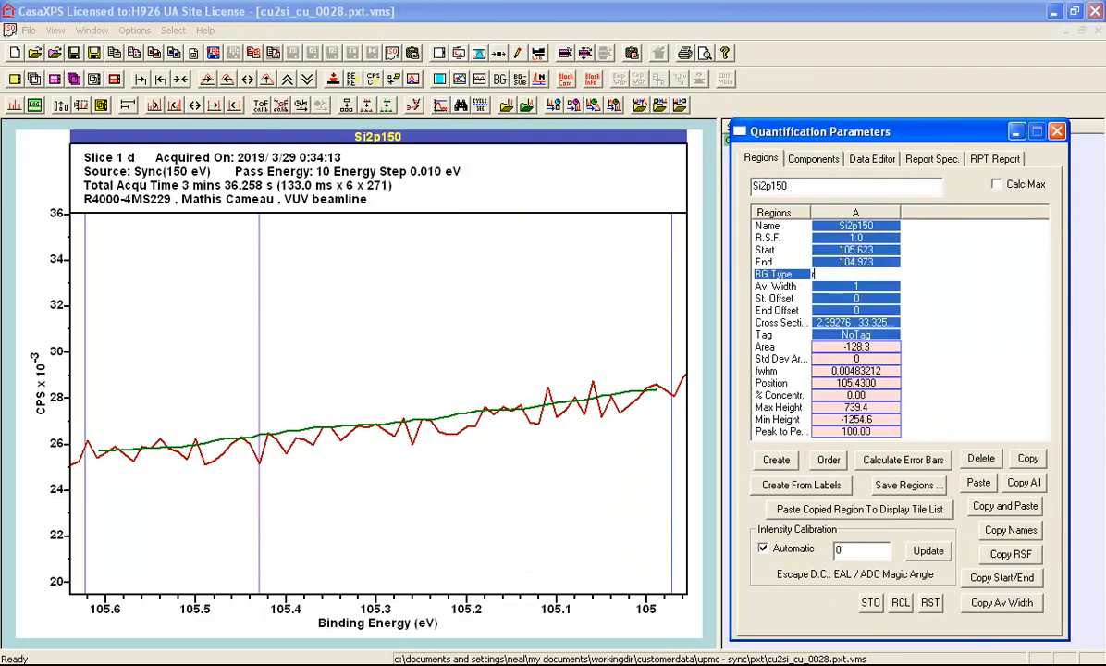
key(Return)
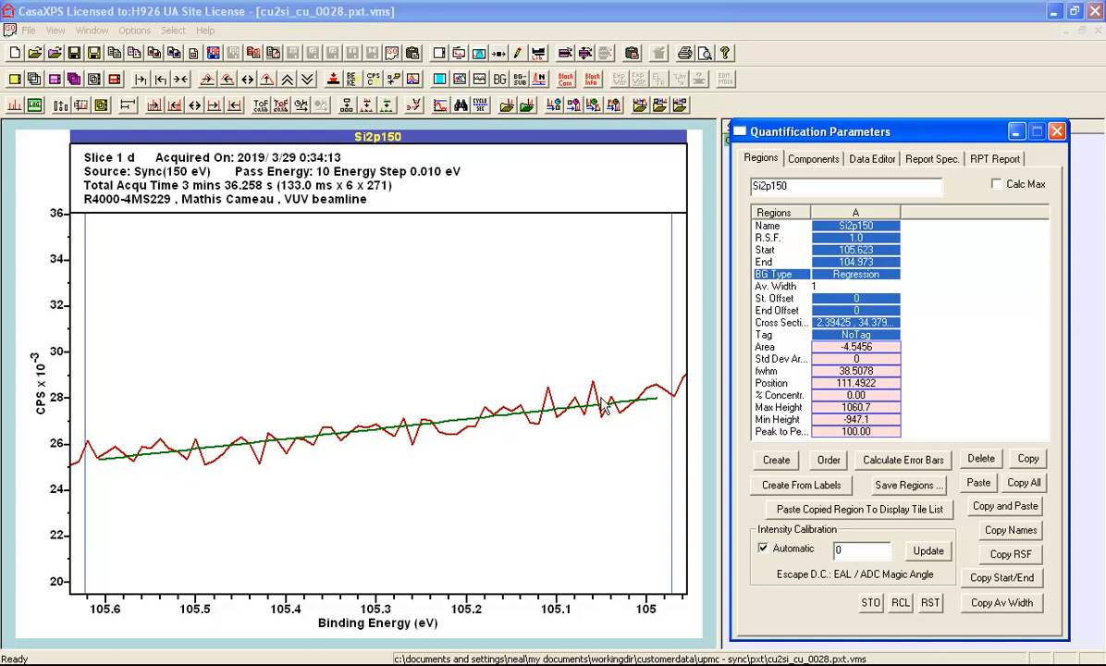
click(481, 79)
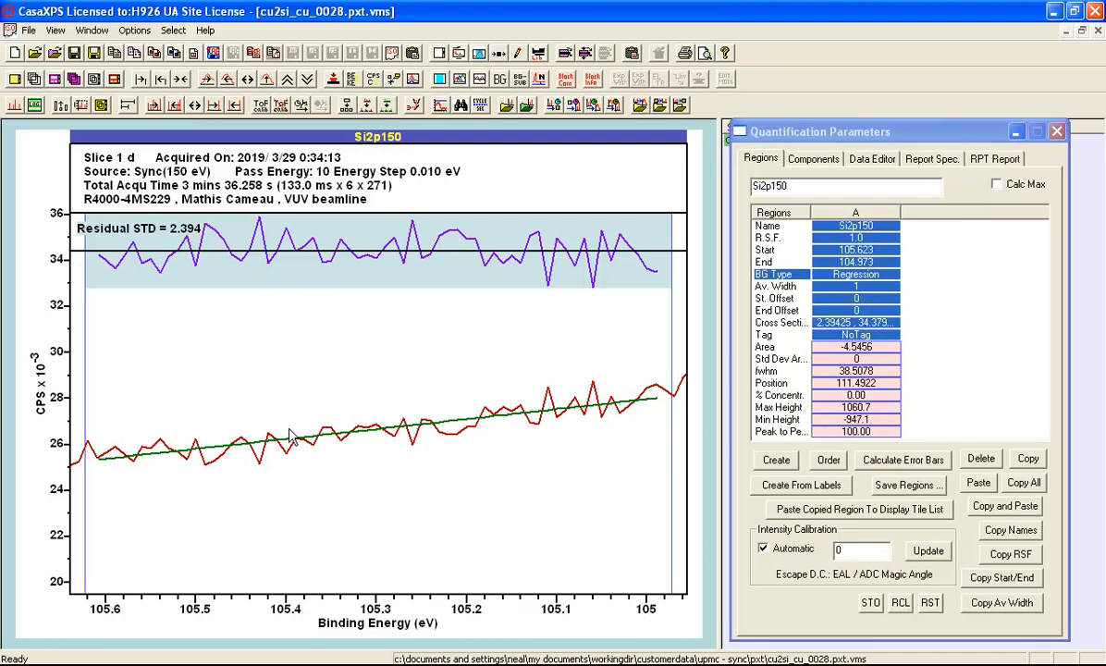
Copy the Si2p150 VAMAS block as processed data only within the file, using the block sample Id for row labels
click(1017, 132)
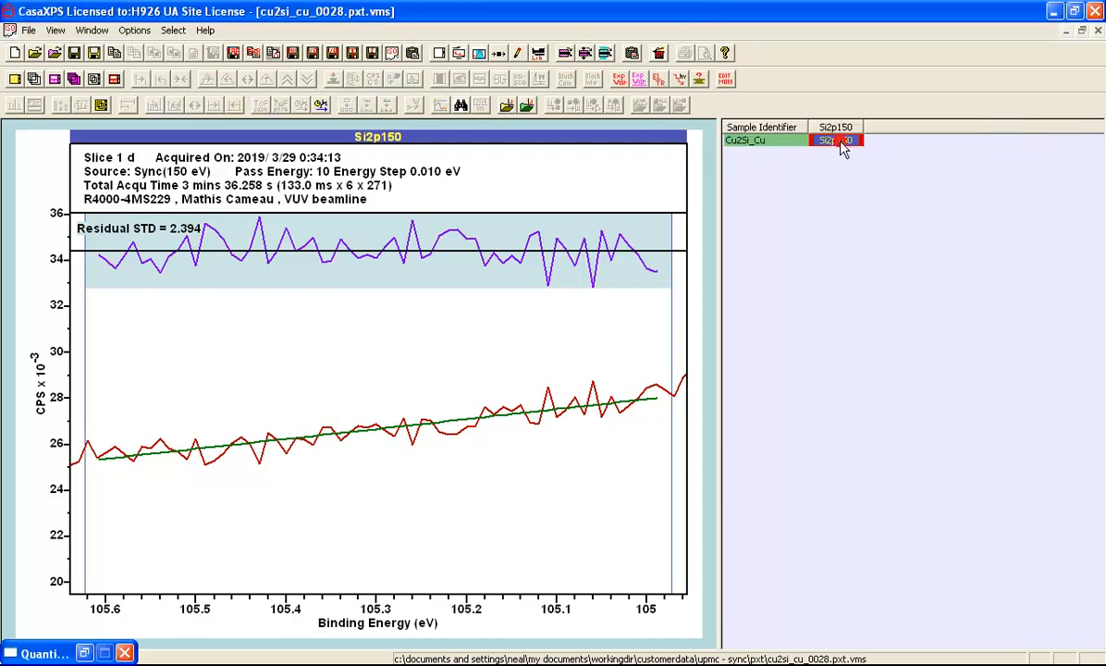
click(593, 53)
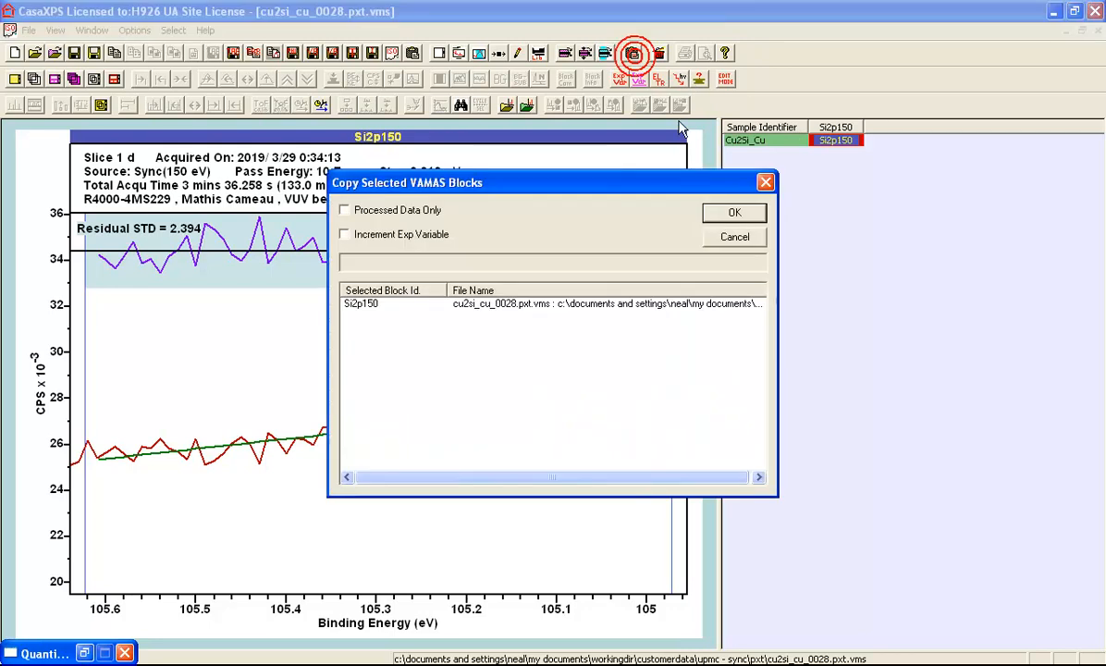
click(364, 210)
click(731, 213)
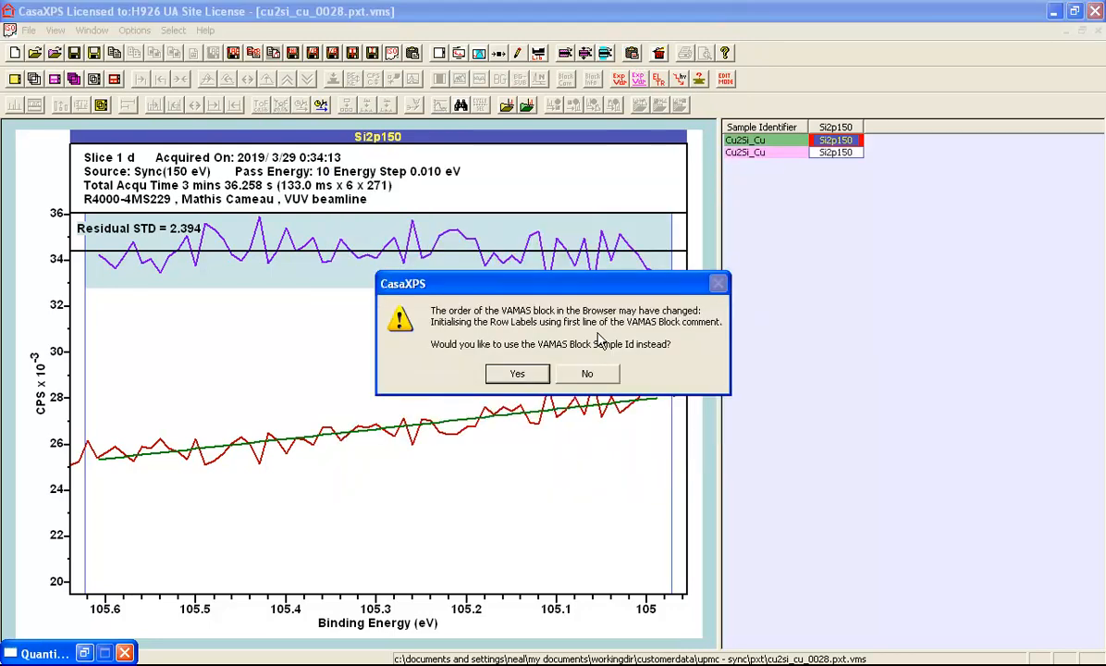
click(521, 378)
Display the copied Si2p150 block and create a region around the 104 eV peak, from about 104.44 to 103.46 eV
click(791, 151)
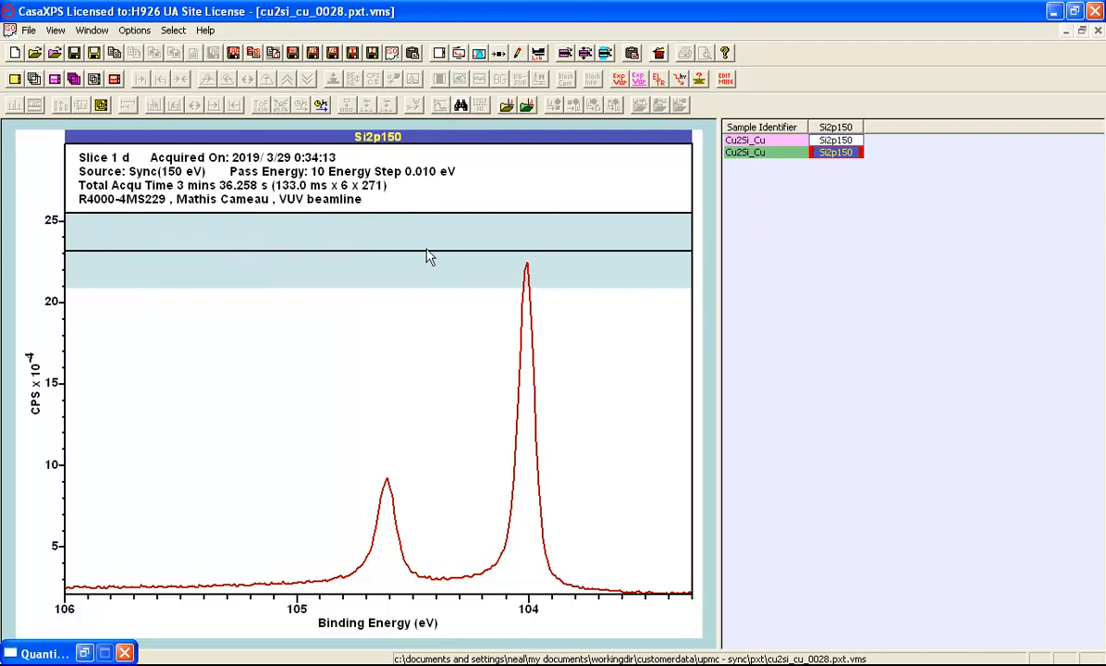
drag(423, 249, 662, 610)
click(617, 511)
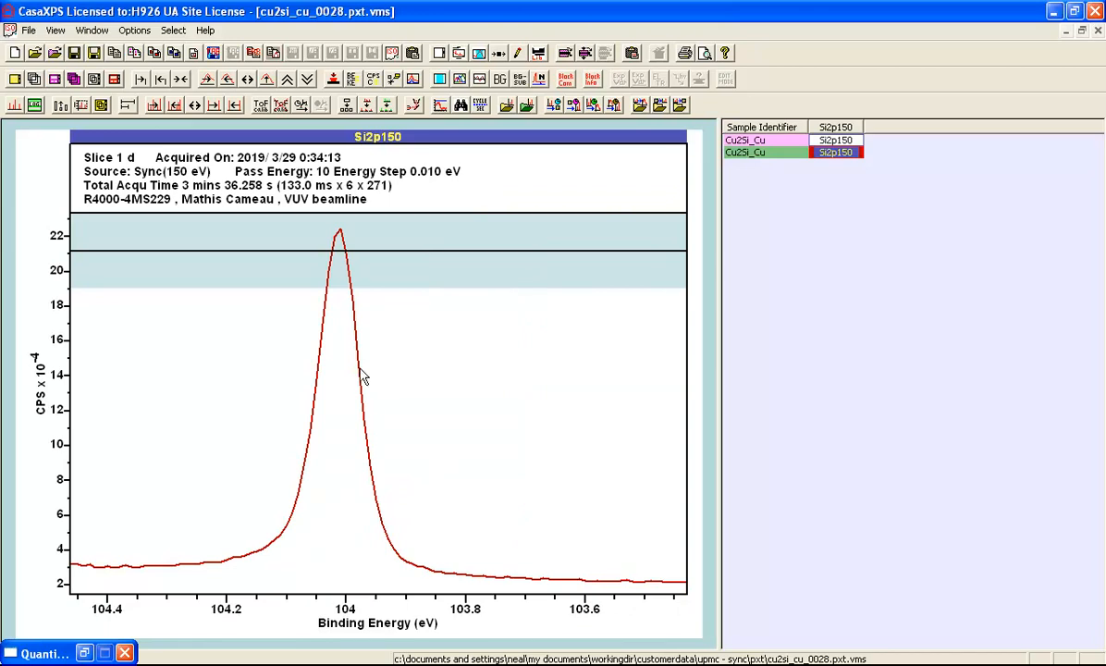
click(480, 53)
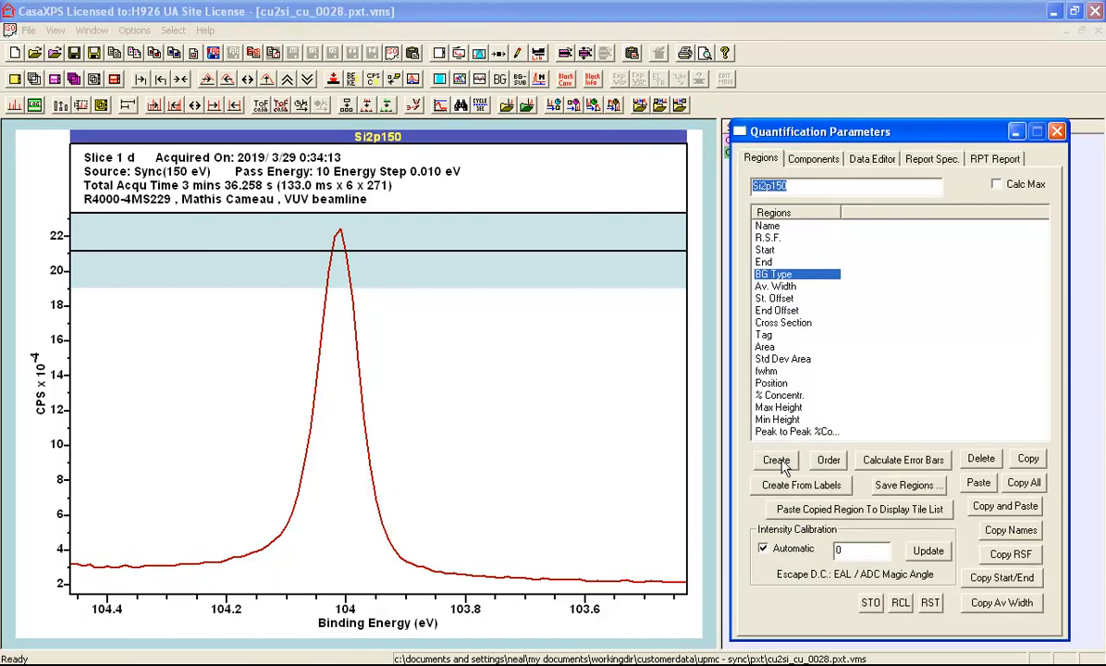
click(776, 460)
Set the peak region's background type to L Shirley (ls) and initialise its coefficients
click(865, 271)
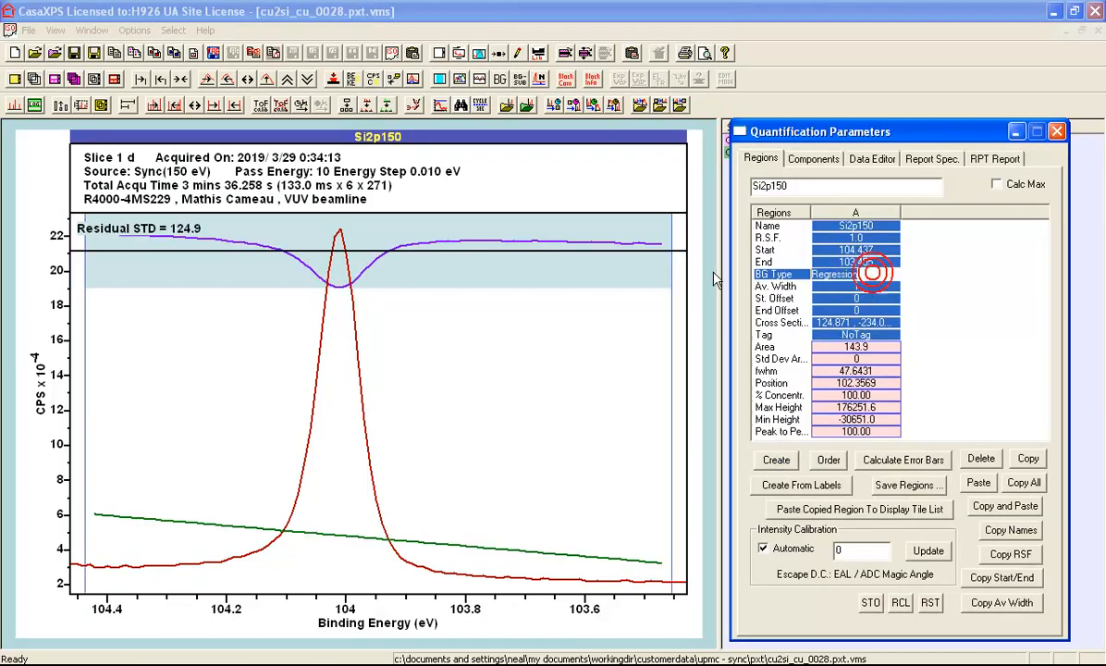
text(ls)
key(Return)
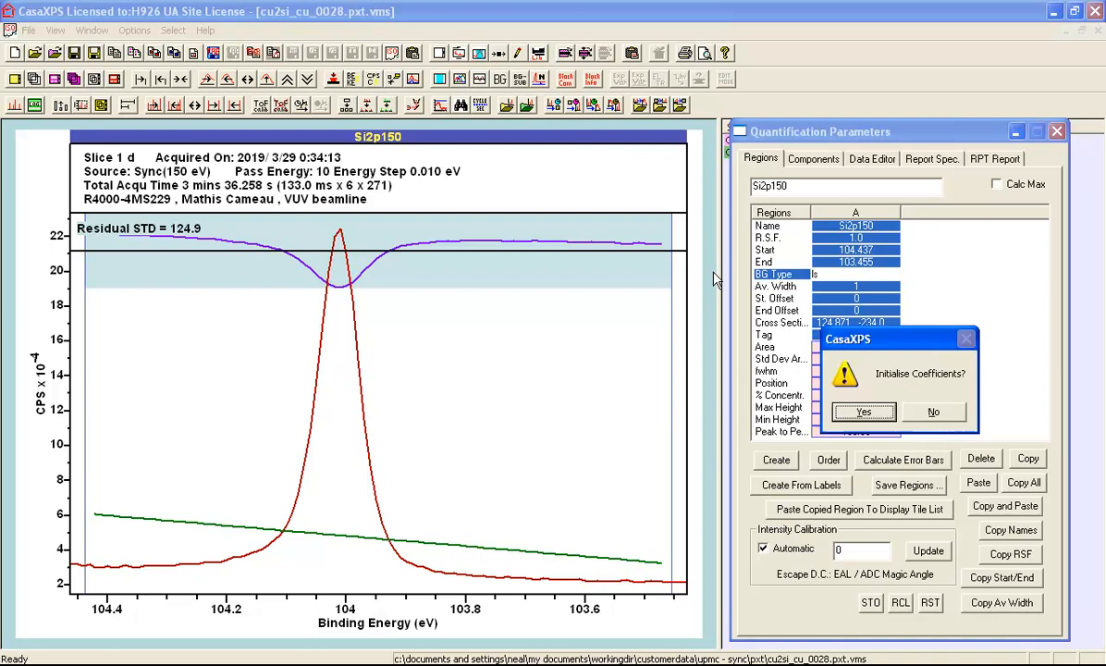
key(Return)
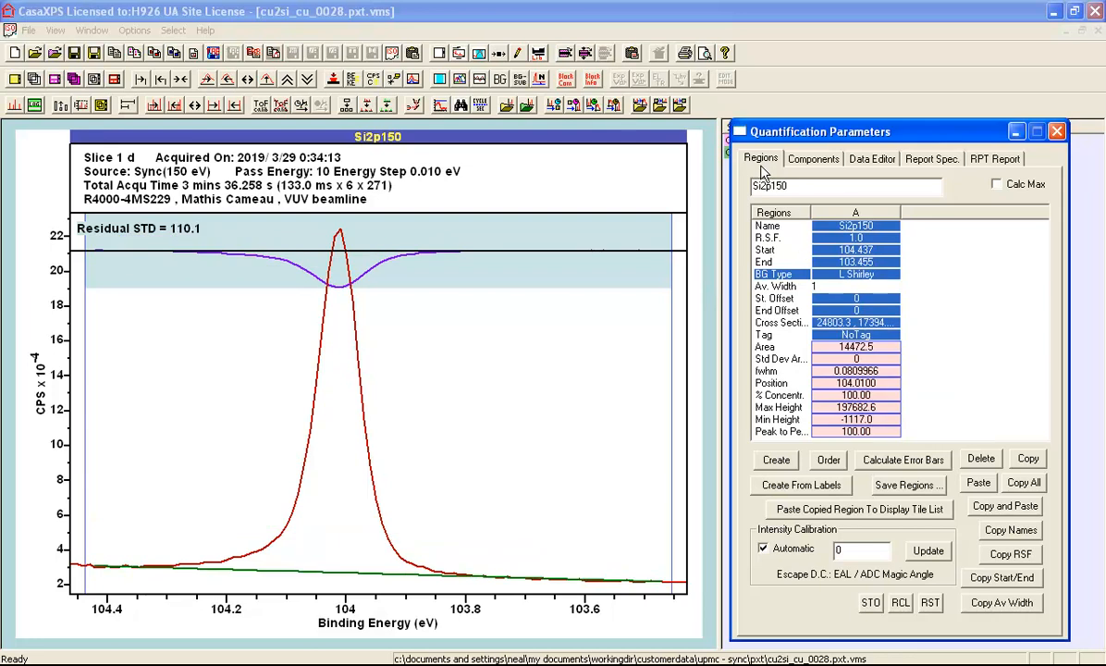
Adjust both ends of the L Shirley background so its curve steps beneath the peak and lies below the spectrum
click(794, 158)
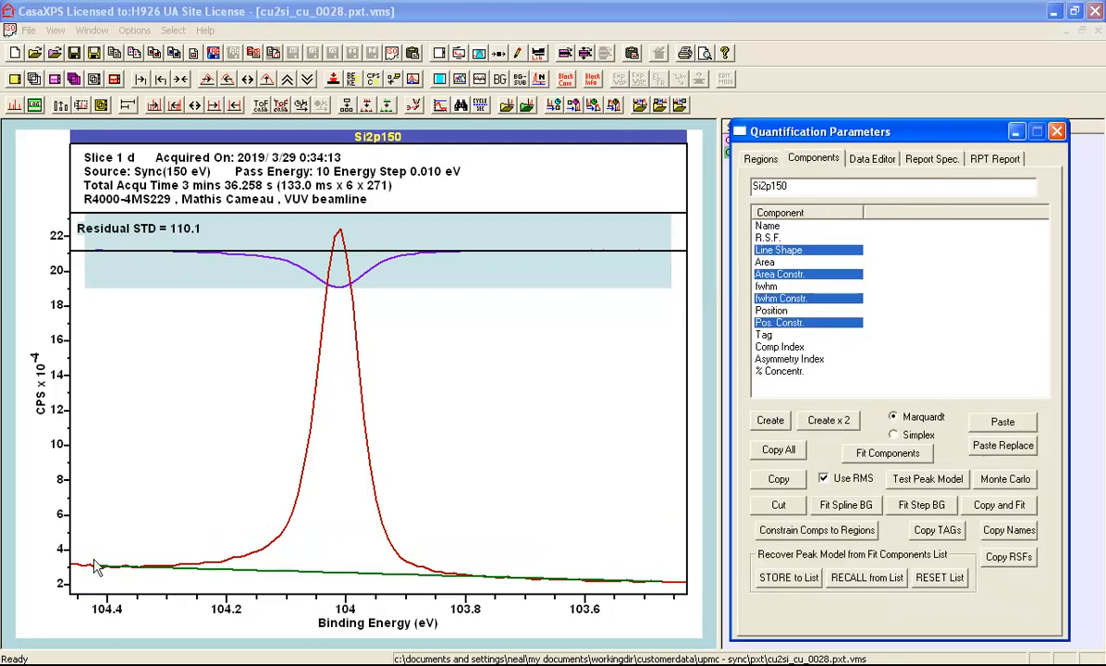
mouse_move(99, 574)
mouse_down()
mouse_move(99, 600)
mouse_move(92, 561)
mouse_up()
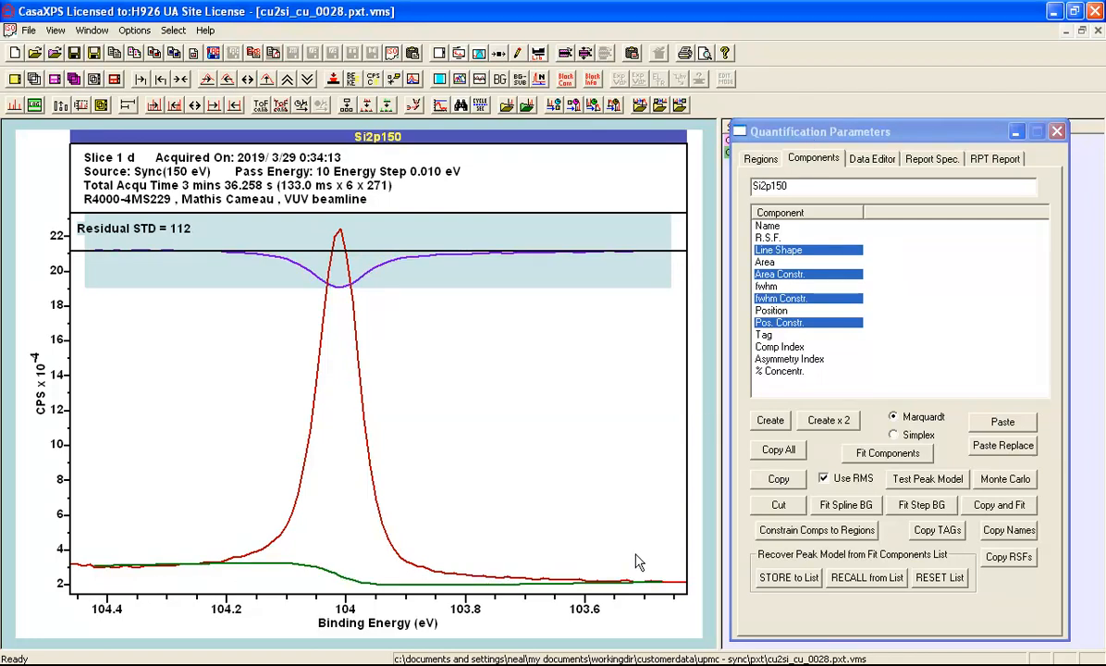
drag(615, 555, 659, 592)
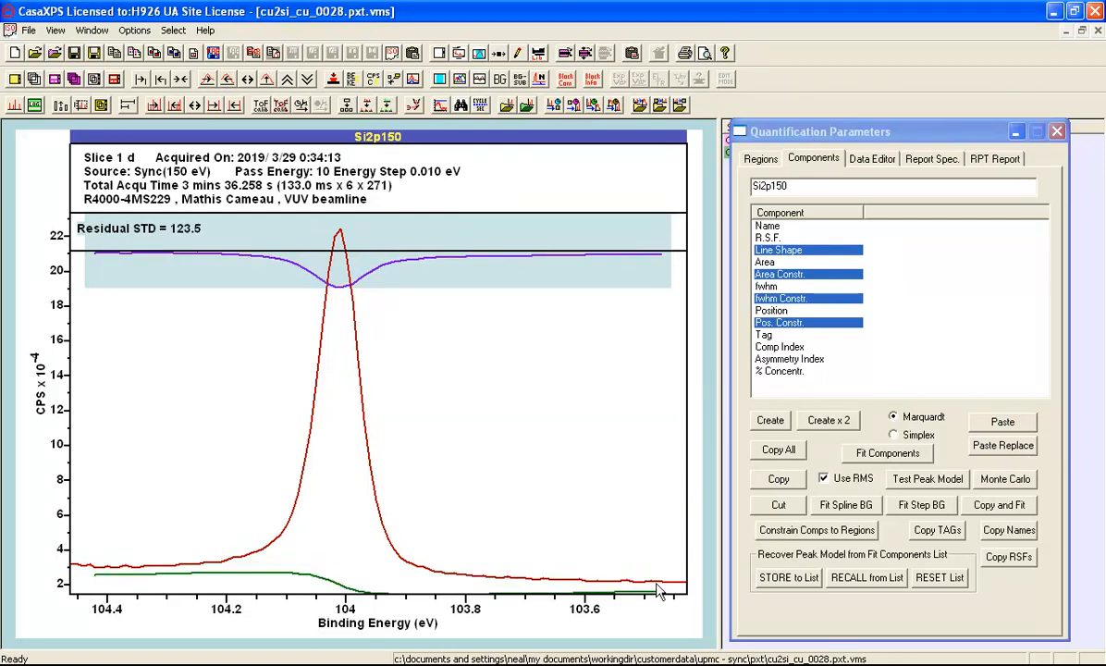
Create a component for the 104 eV peak and set its line shape to ST(0.32)LA(1,1.07,148)
click(771, 422)
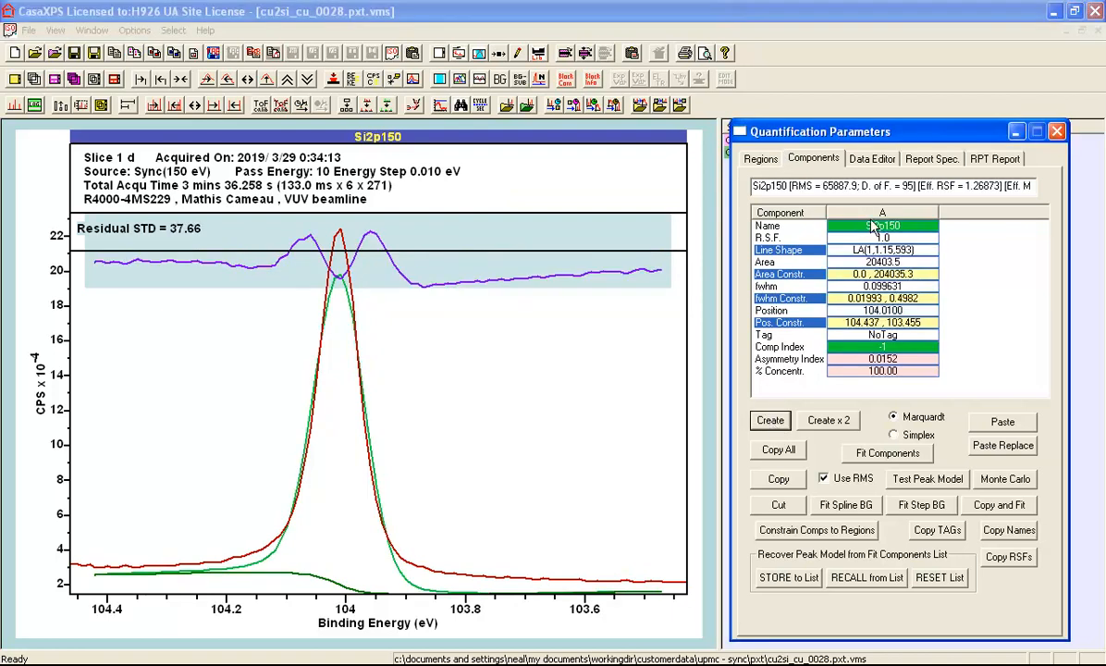
click(782, 250)
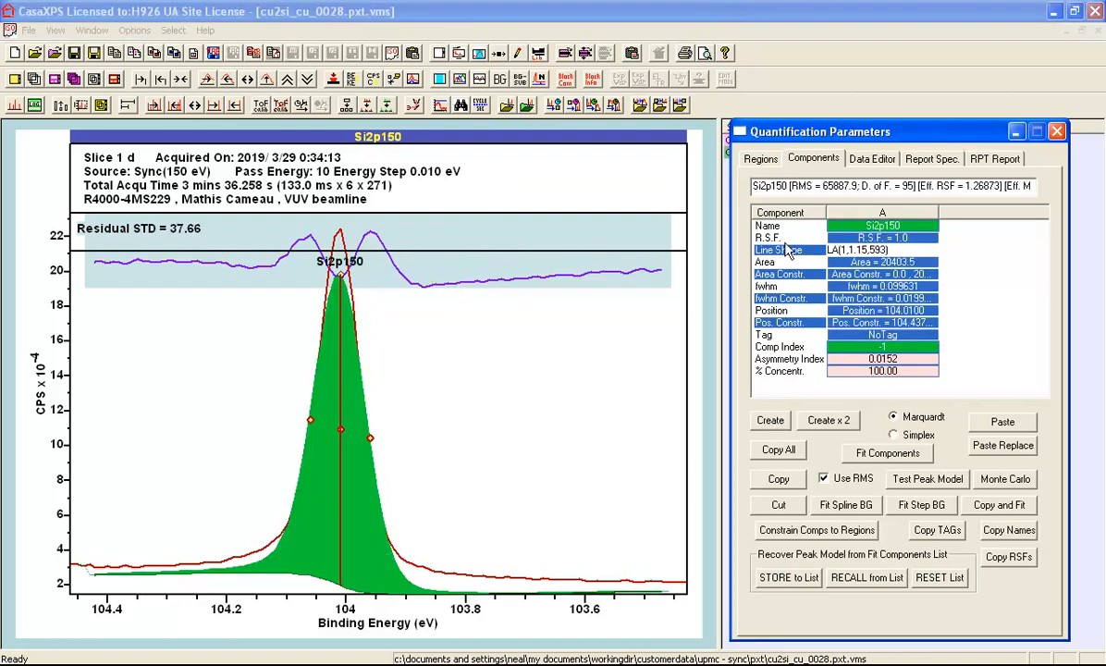
click(783, 251)
click(833, 348)
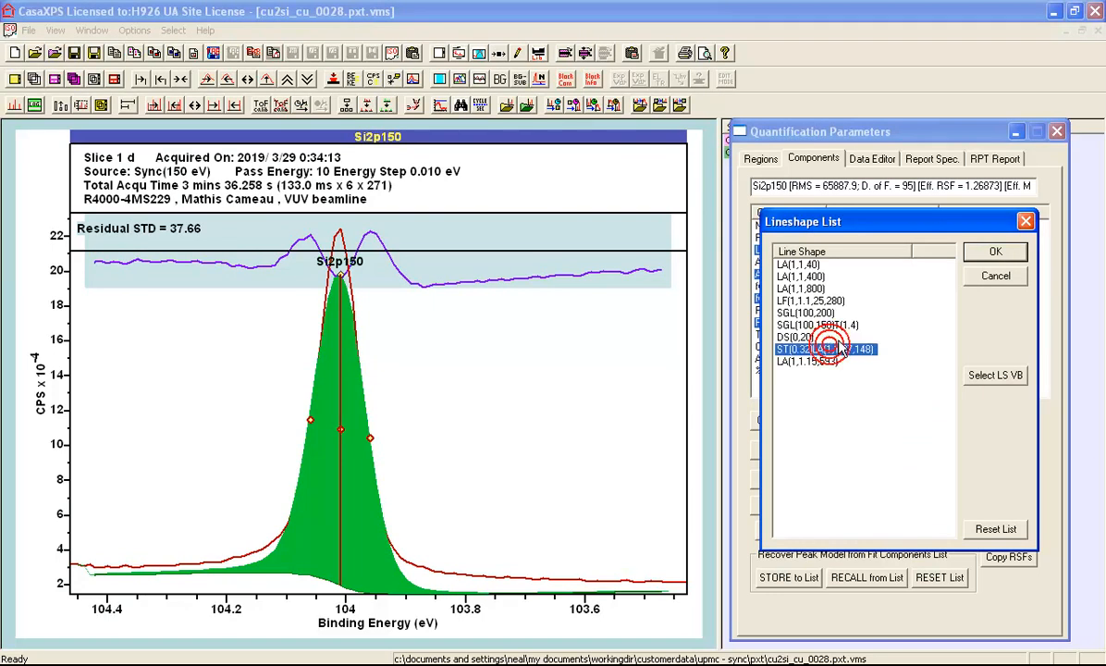
click(996, 252)
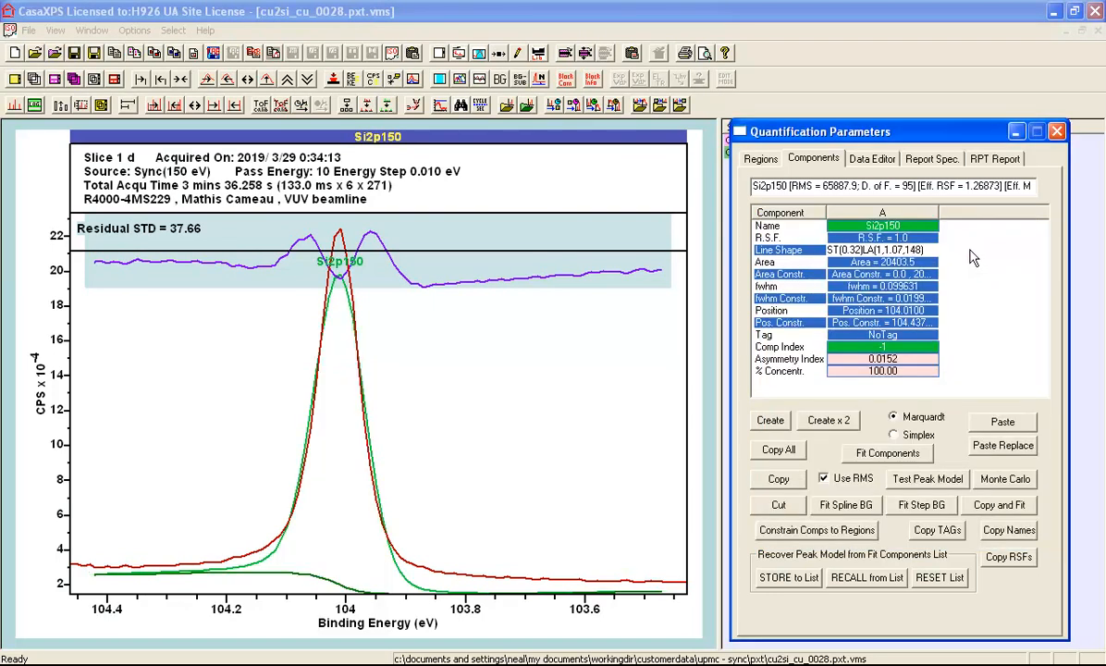
key(Return)
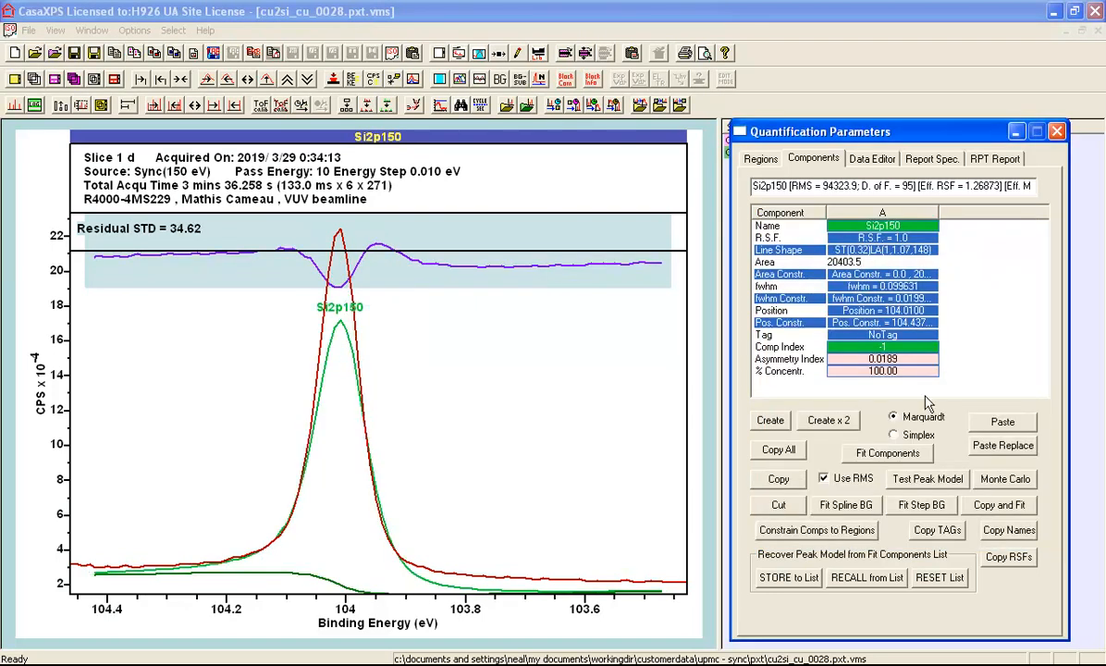
Fit the component with Use RMS turned off and lower its peak on the plot to about 17 ×10^4 CPS
click(826, 475)
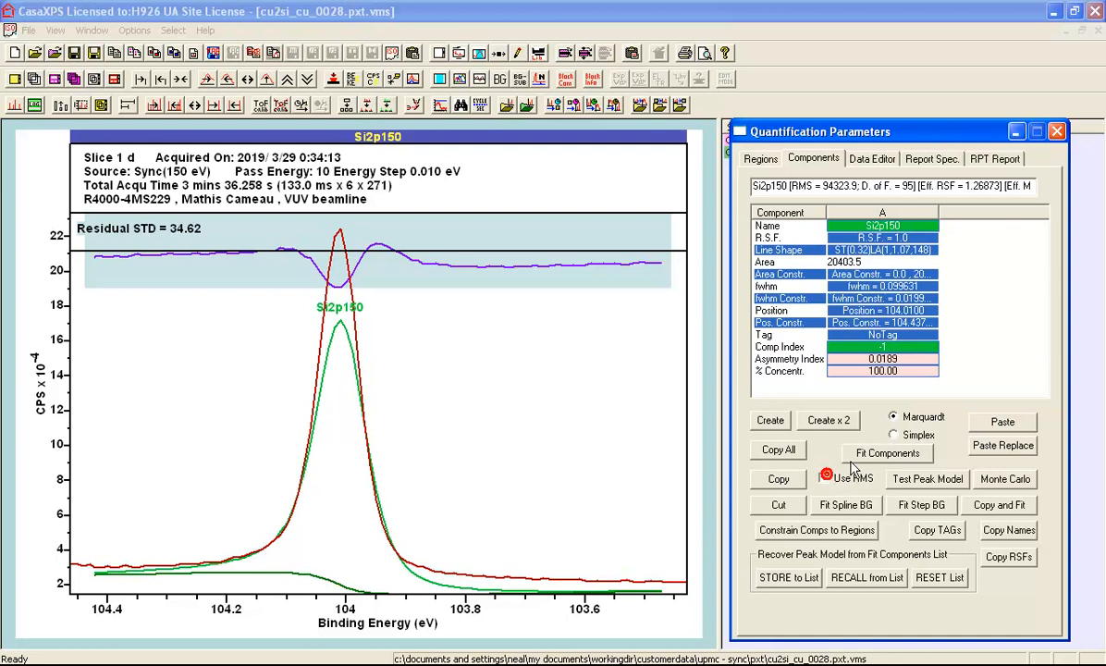
click(869, 452)
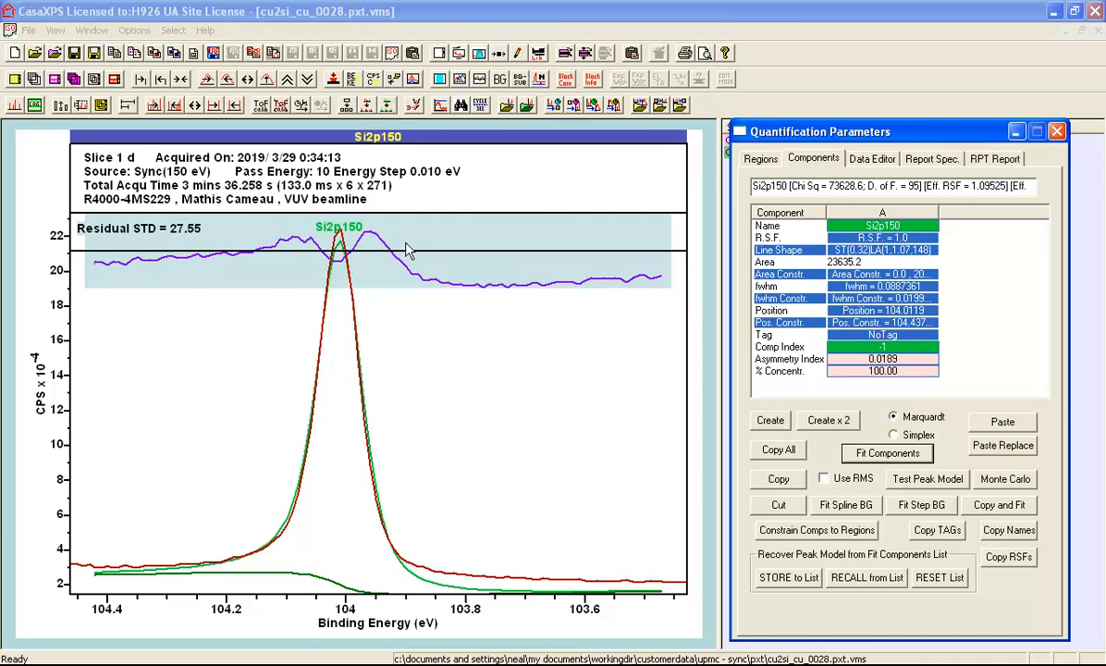
drag(340, 242, 341, 319)
Create a second component and set its line shape to TP(1,15,0)
click(771, 420)
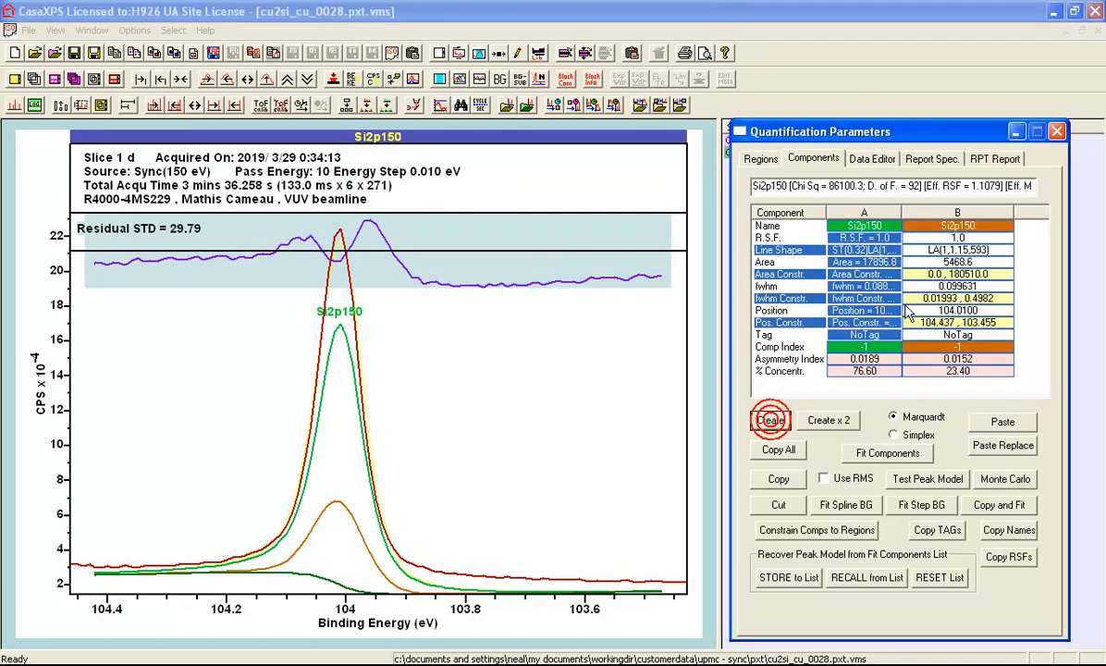
click(971, 245)
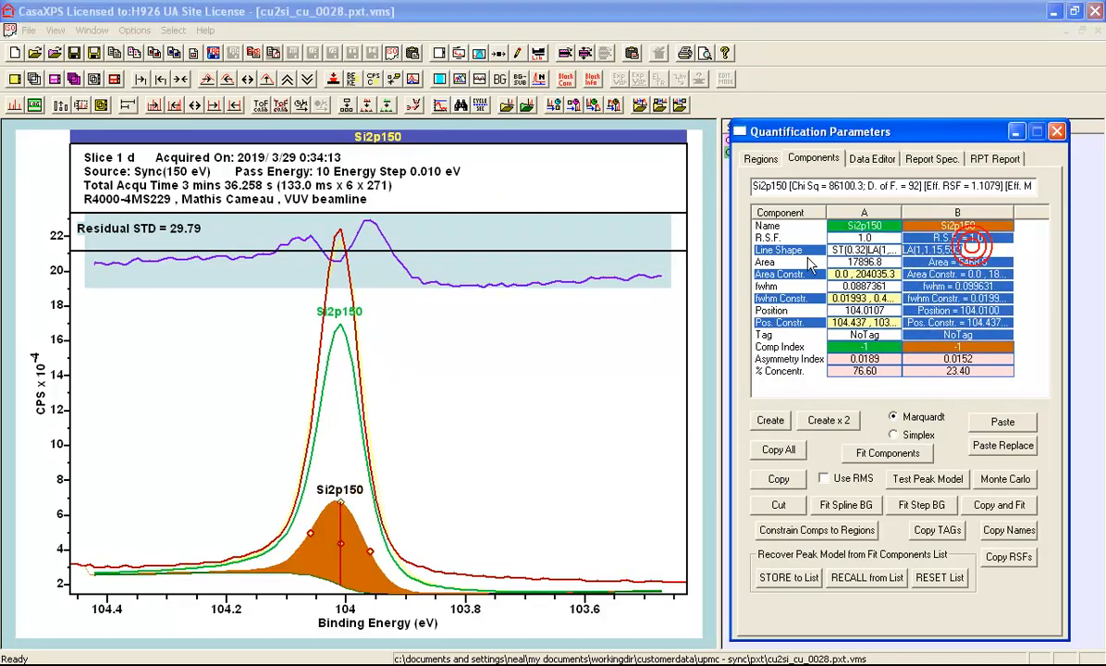
text(tp)
key(Return)
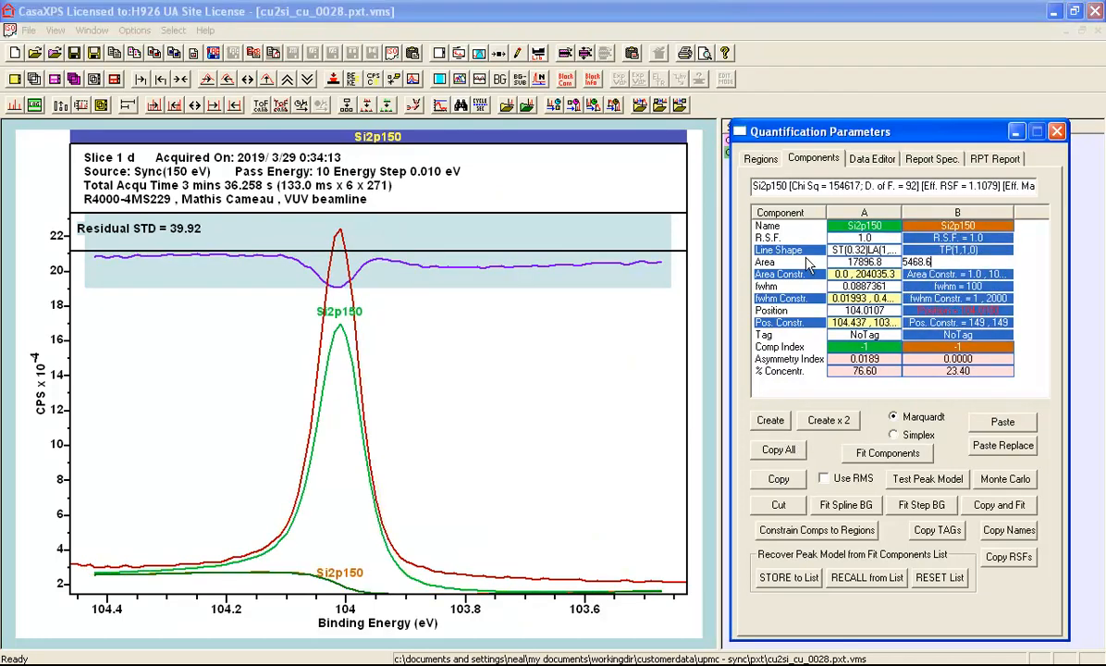
click(925, 249)
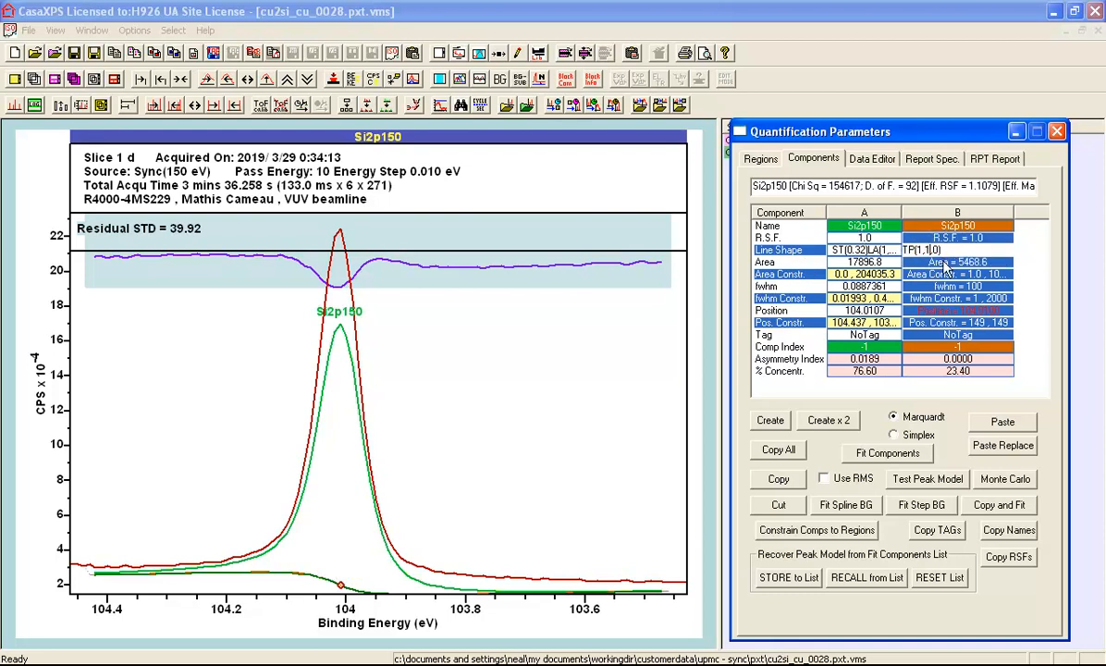
text(5)
click(939, 262)
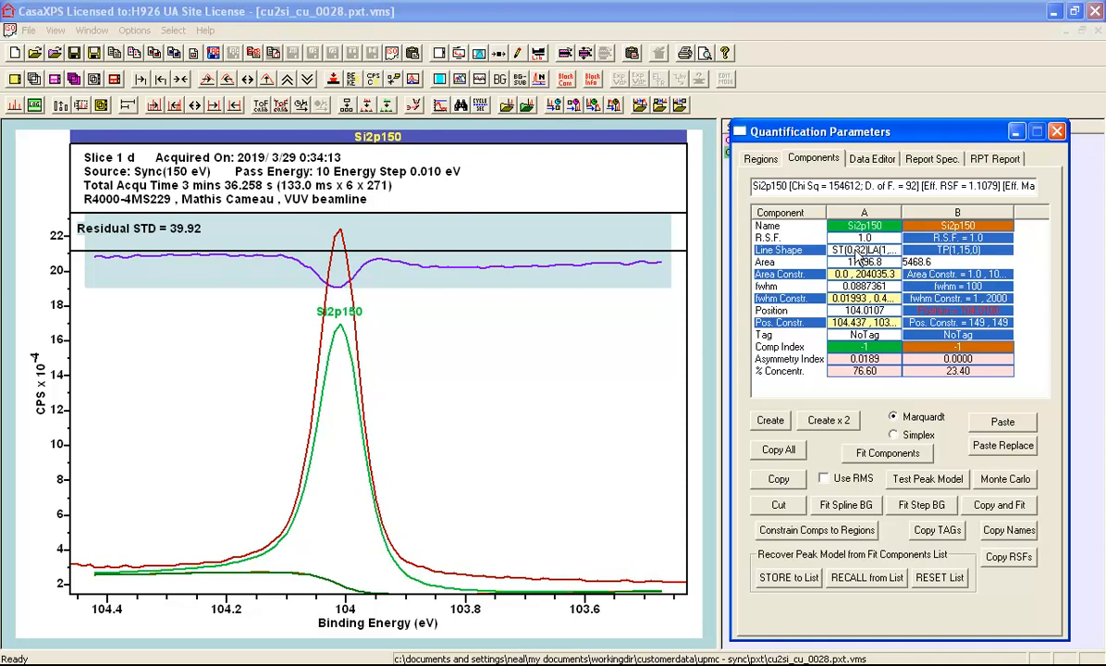
Fit both components and rescale the intensity axis to leave room beneath the background curve
click(887, 452)
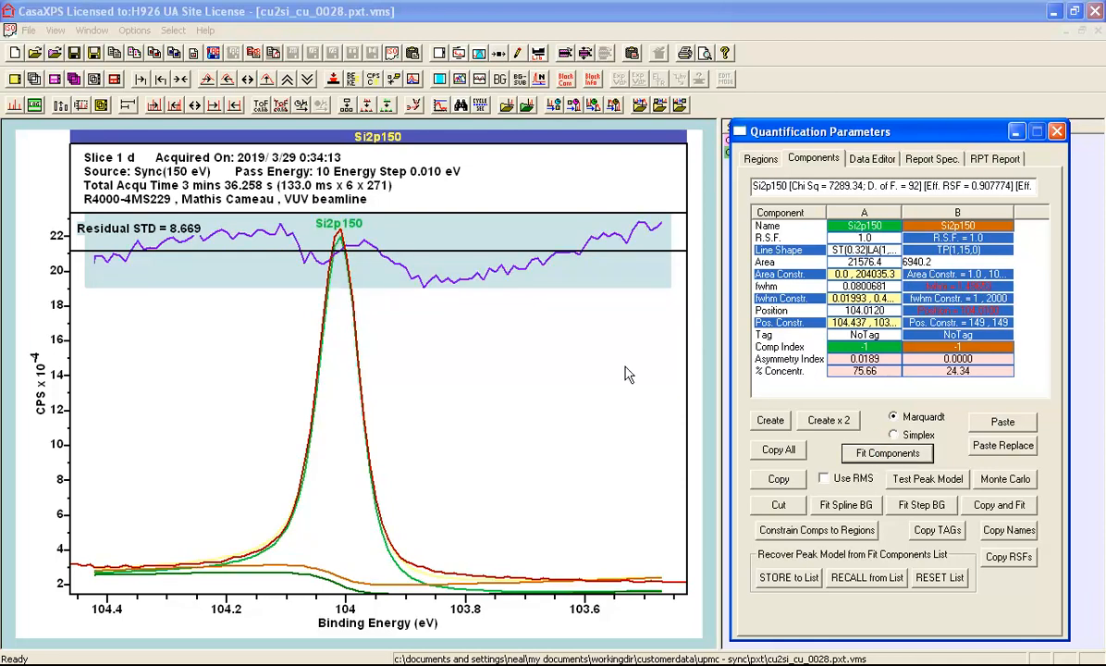
click(266, 79)
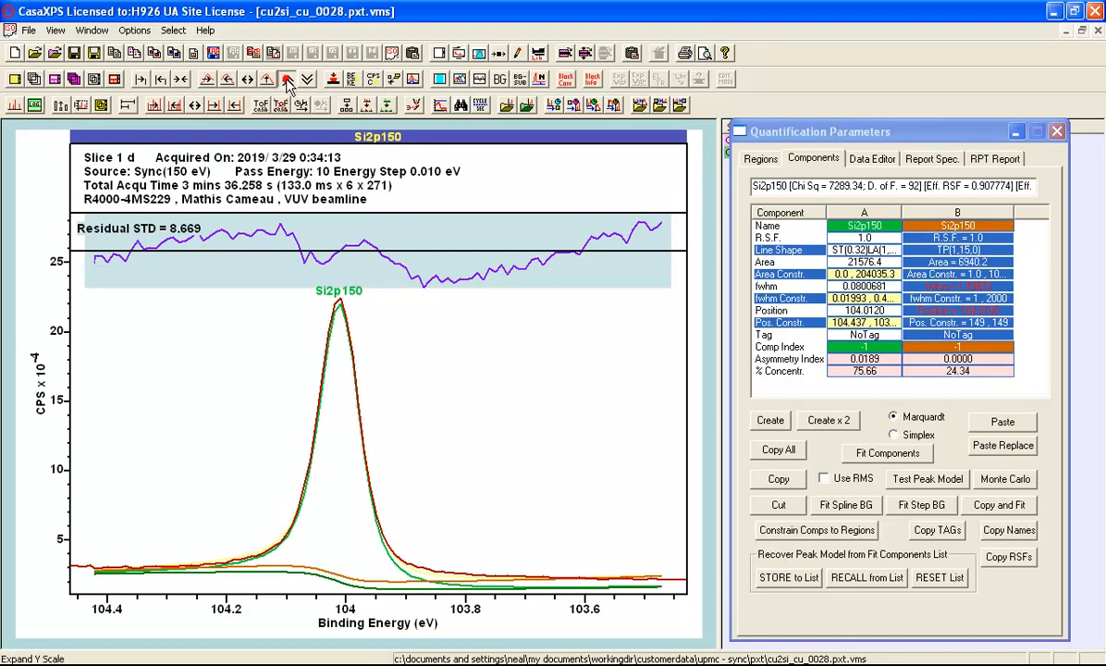
click(288, 80)
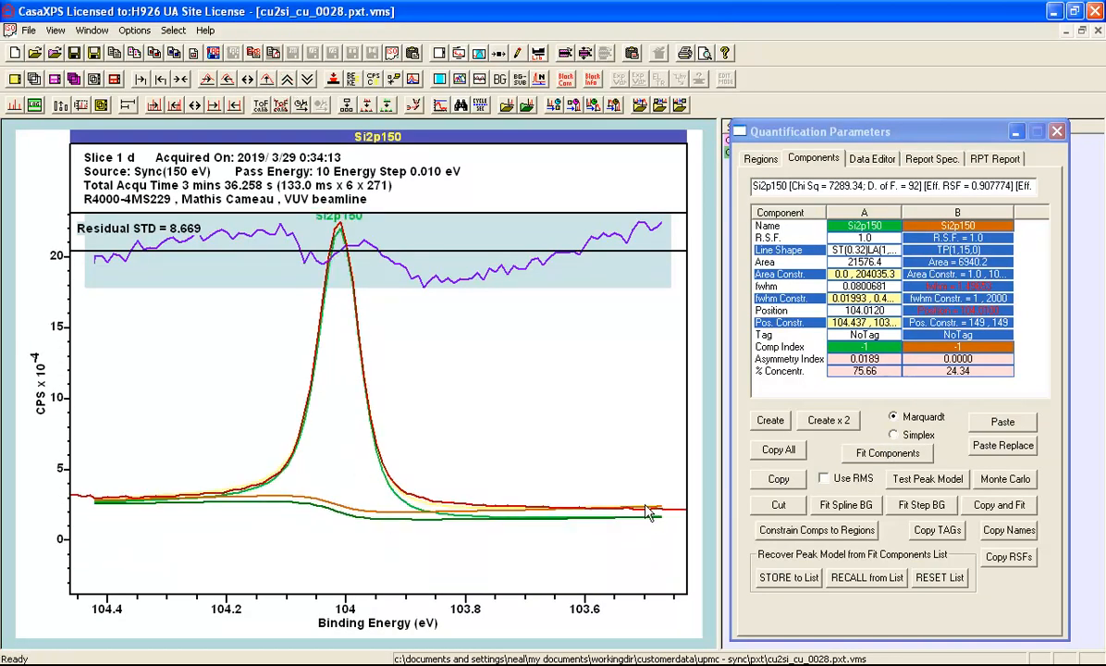
Lower the Shirley background to about 0 CPS at its low binding energy end, reduce its step, and refit the components
drag(662, 525, 660, 558)
click(886, 453)
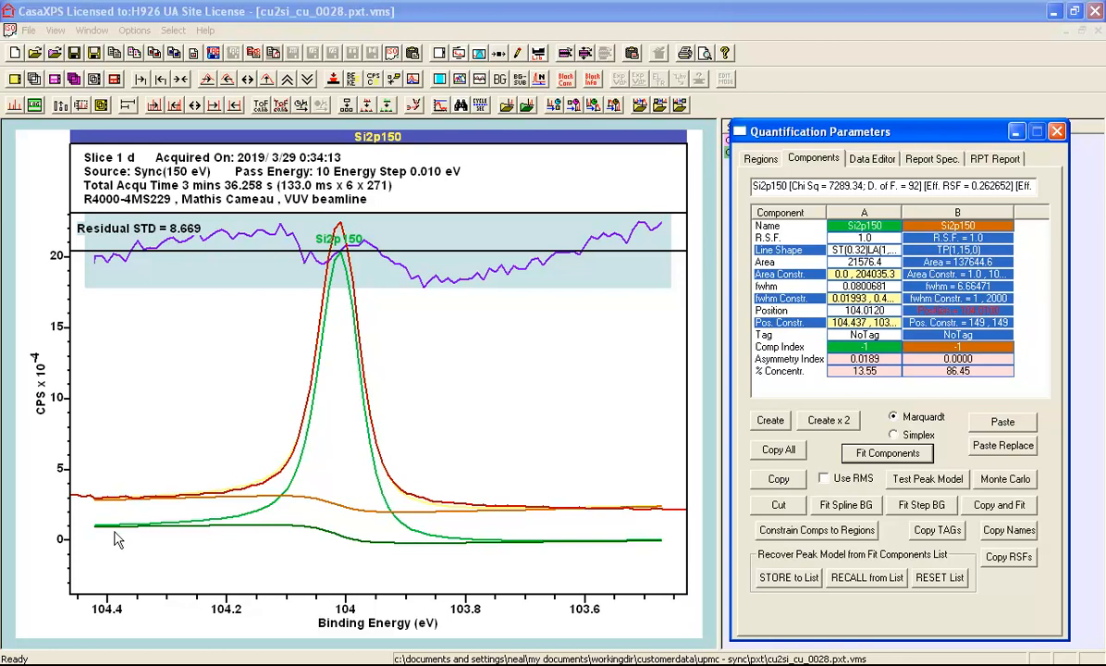
mouse_move(100, 531)
mouse_down()
mouse_move(104, 552)
mouse_move(107, 518)
mouse_up()
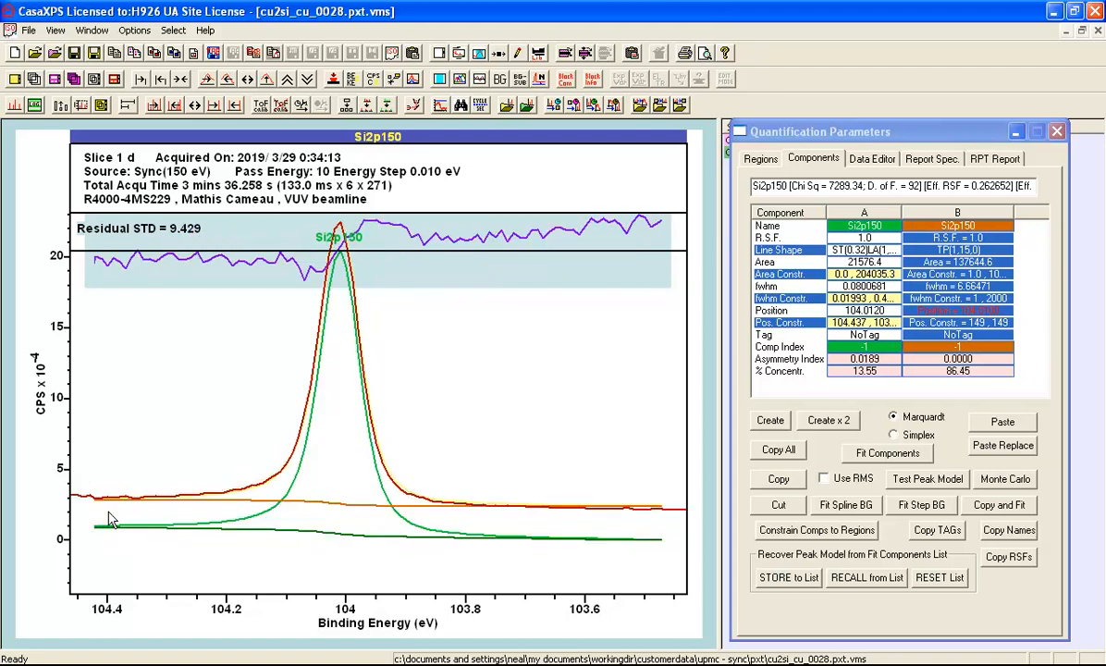
click(878, 454)
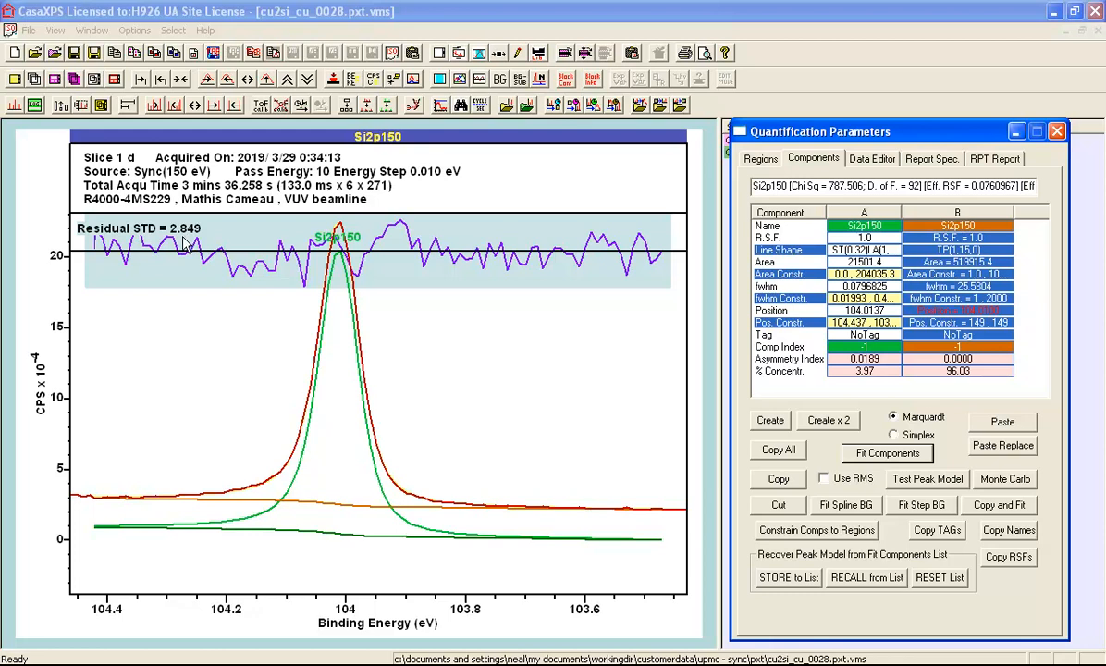
Set the tile display to colour components using Comp Index, combine Comp Index, and fill combined components
click(459, 56)
click(512, 129)
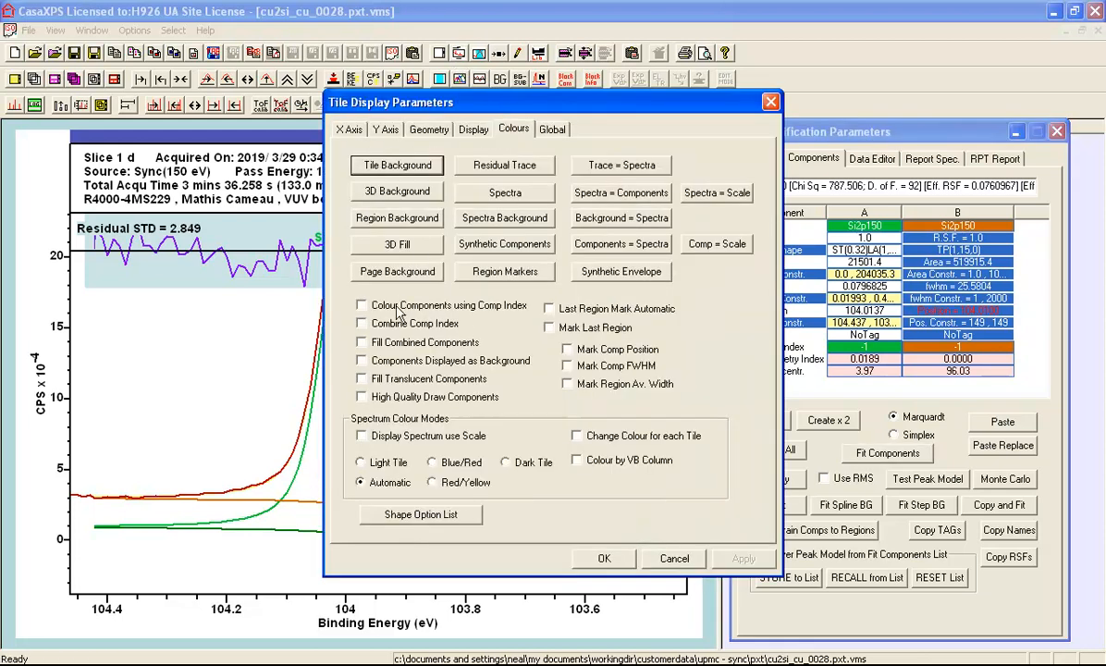
click(361, 305)
click(361, 323)
click(361, 343)
click(596, 555)
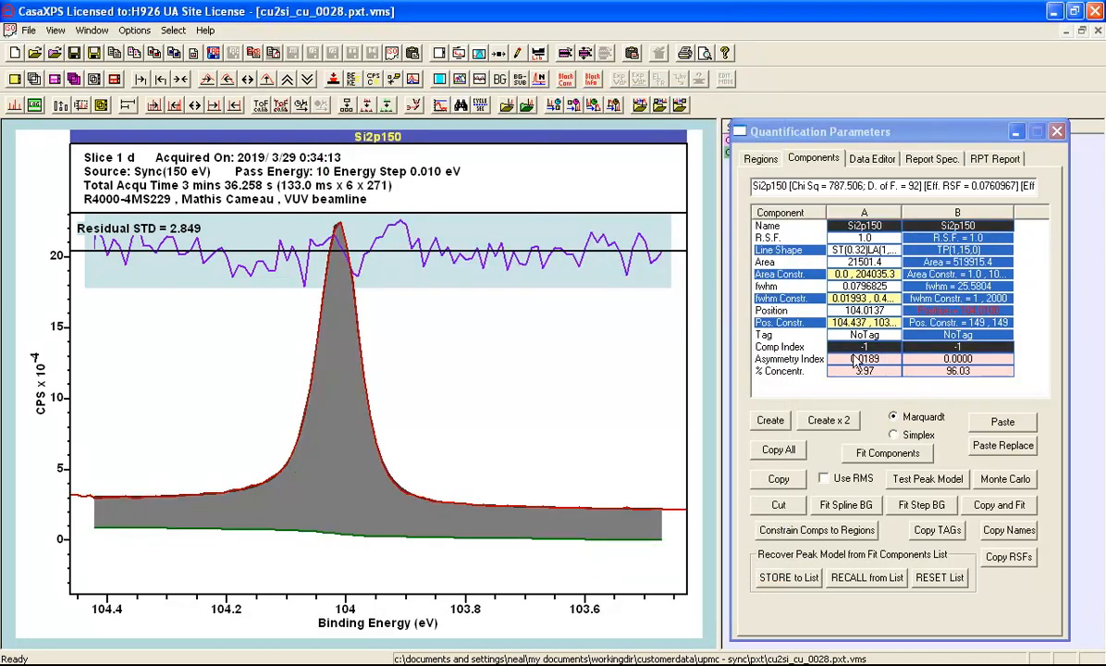
Set component A's Comp Index to 0 so the peak is coloured separately from the background component
click(854, 348)
text(0)
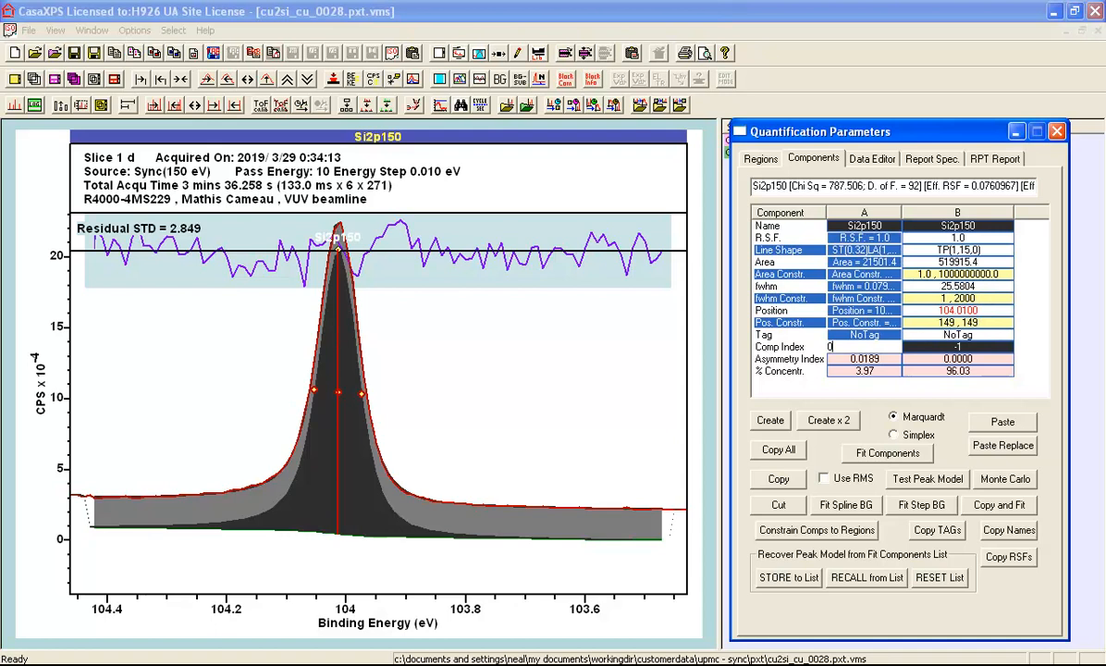
key(Return)
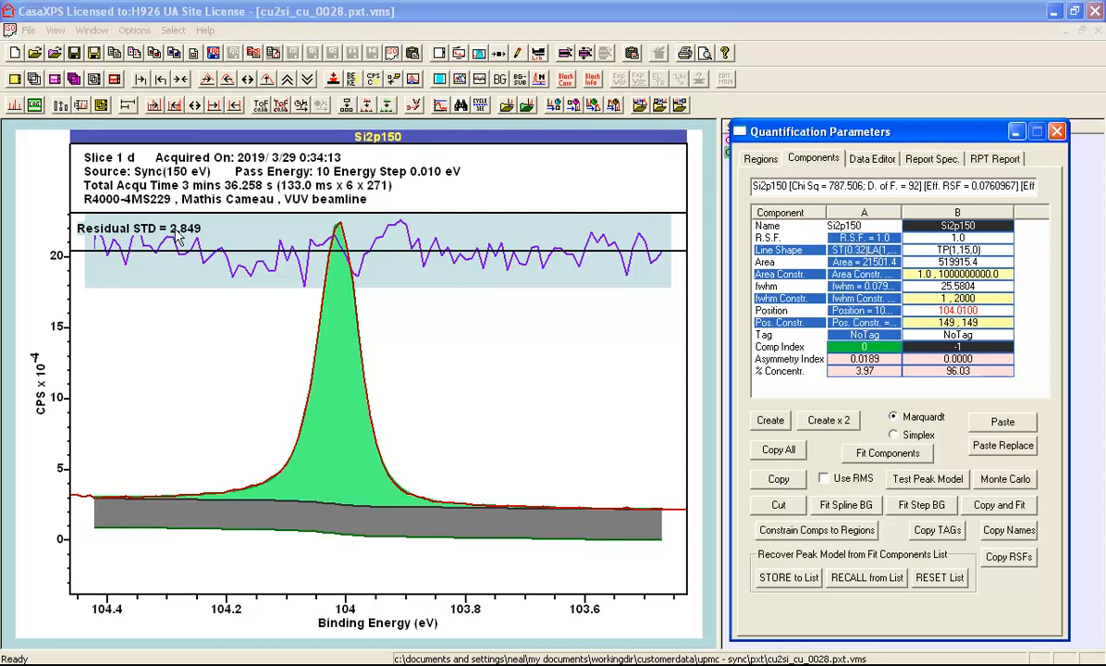
click(462, 399)
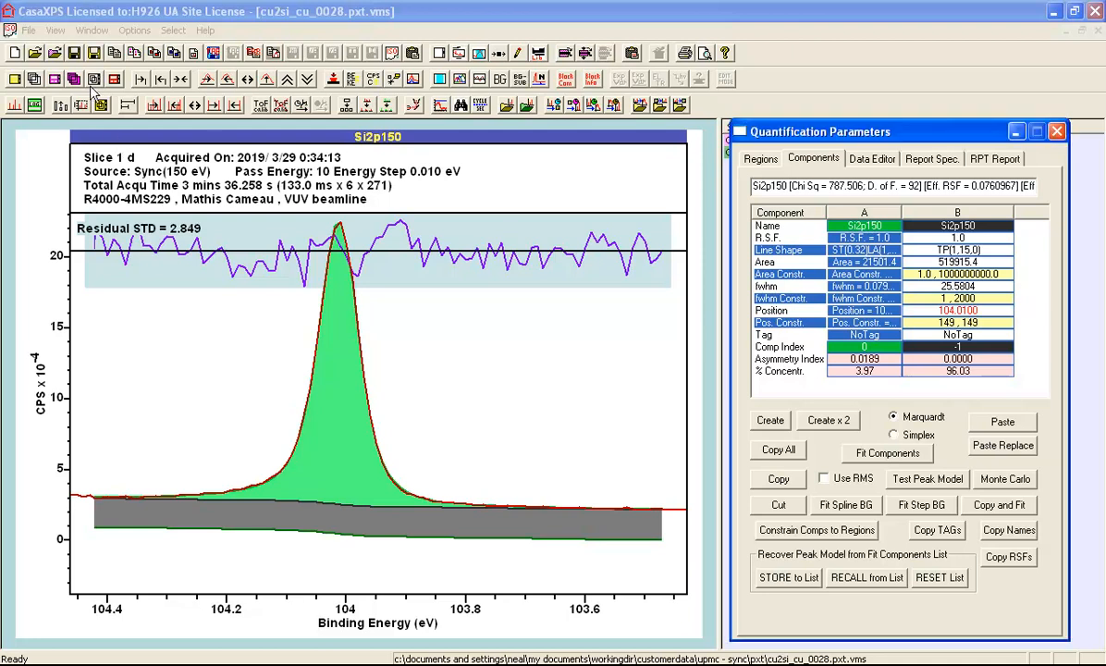
Switch to the CasaXP1 window and close the Quantification Parameters dialog
click(81, 30)
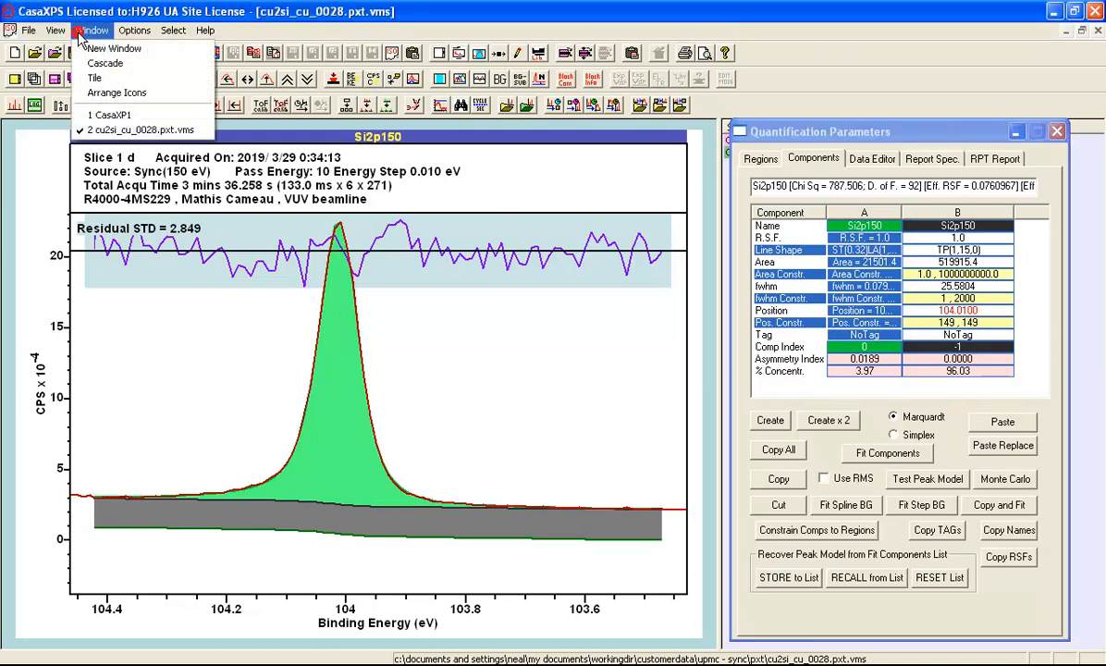
click(99, 112)
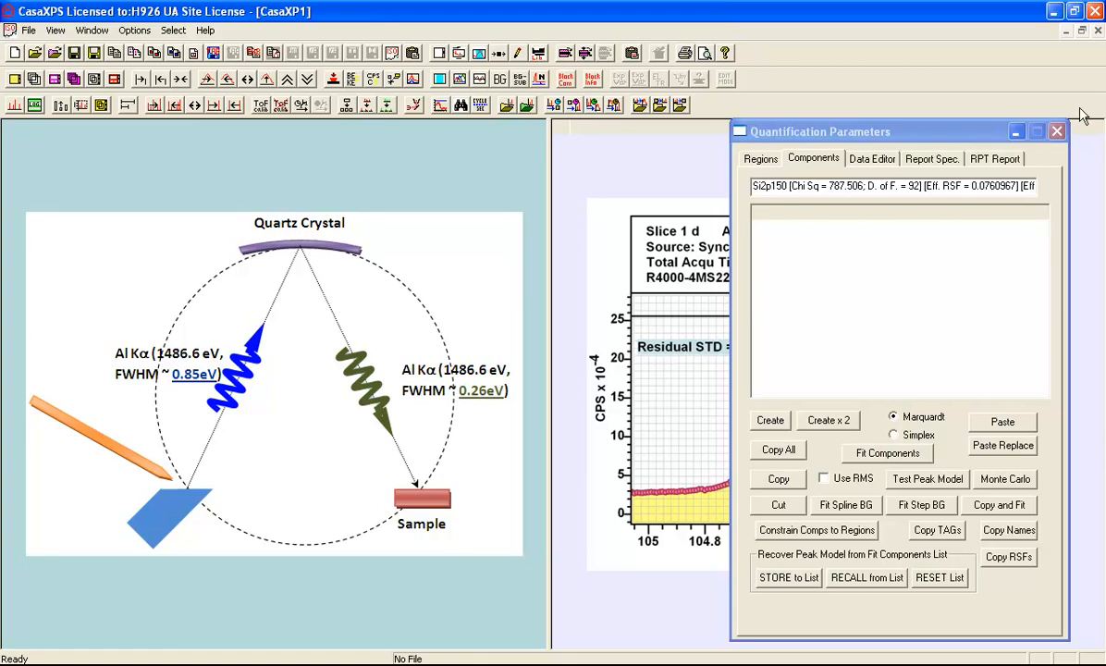
click(1057, 132)
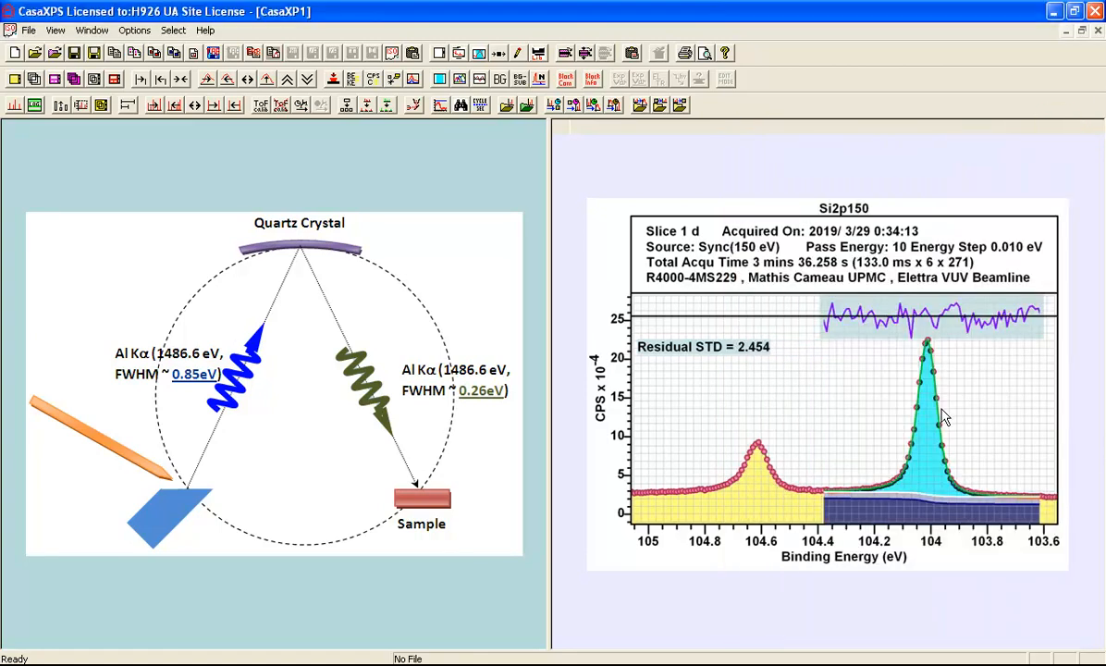